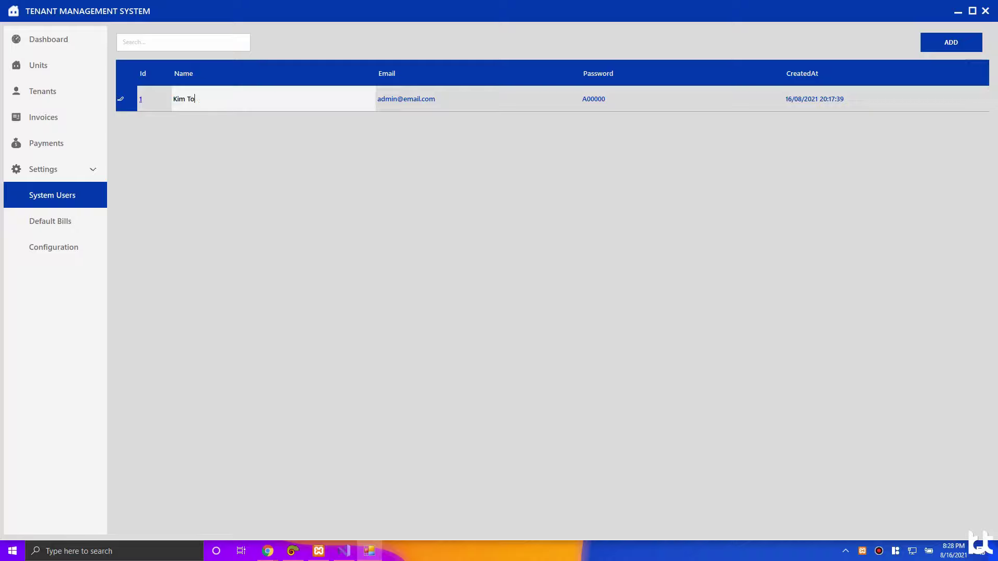
Step: Change the administrator's entry in the system users list to the person's full name
type("ex")
key("Return")
Step: In the configuration, replace the logo with the Real Estate Capital Partners image, set the company name to Kimtoo Agency, and save
left_click(53, 247)
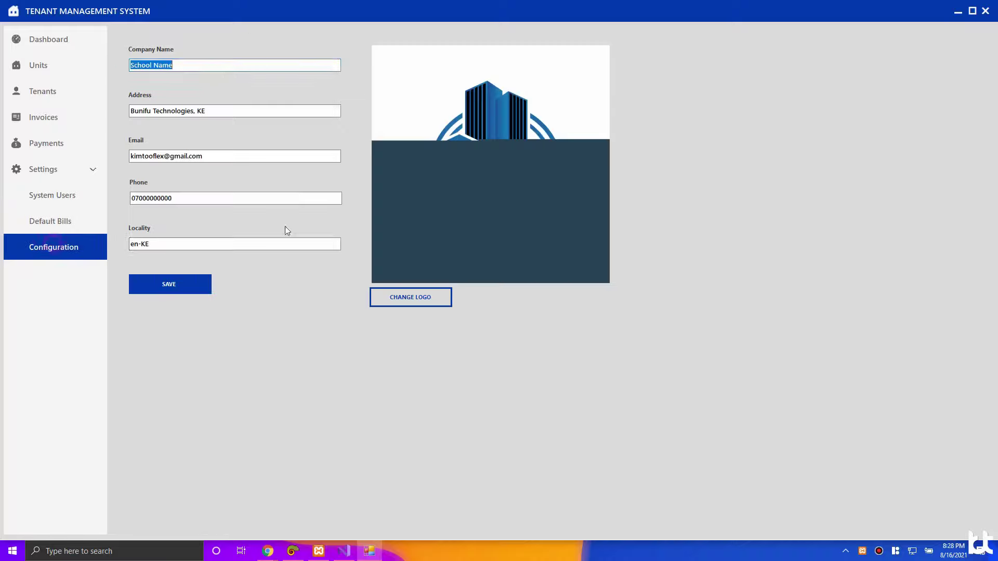
left_click(409, 295)
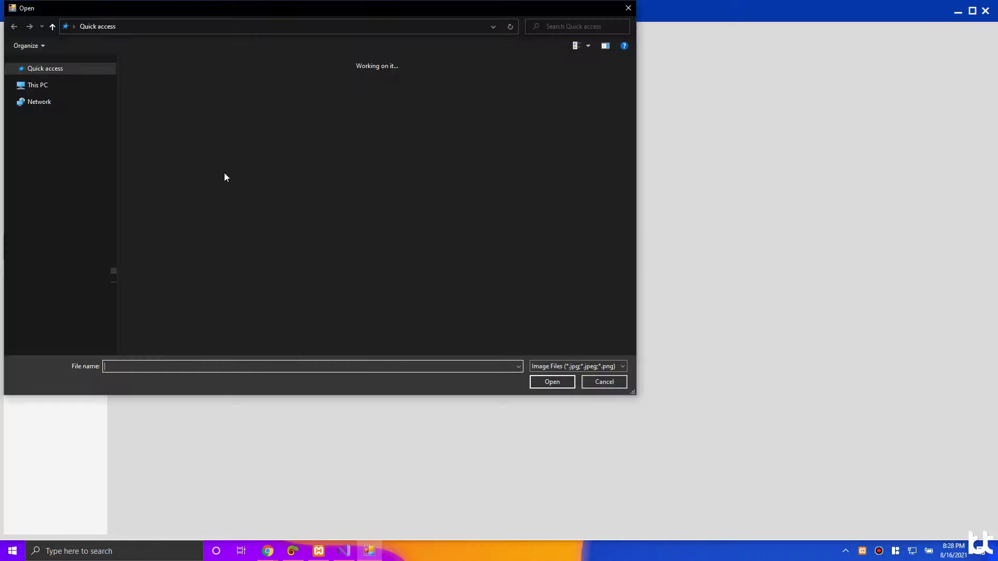
double_click(187, 139)
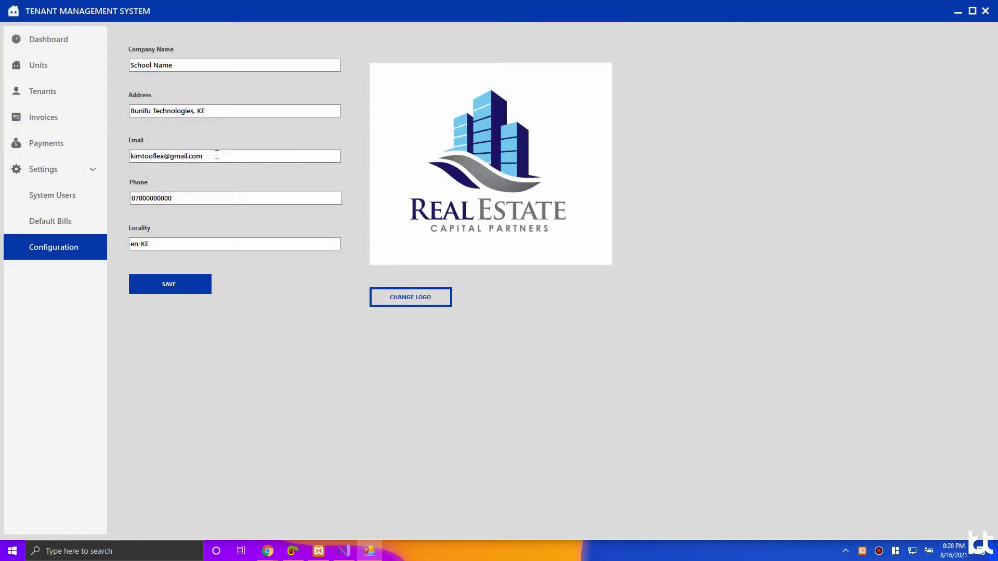
left_click(179, 65)
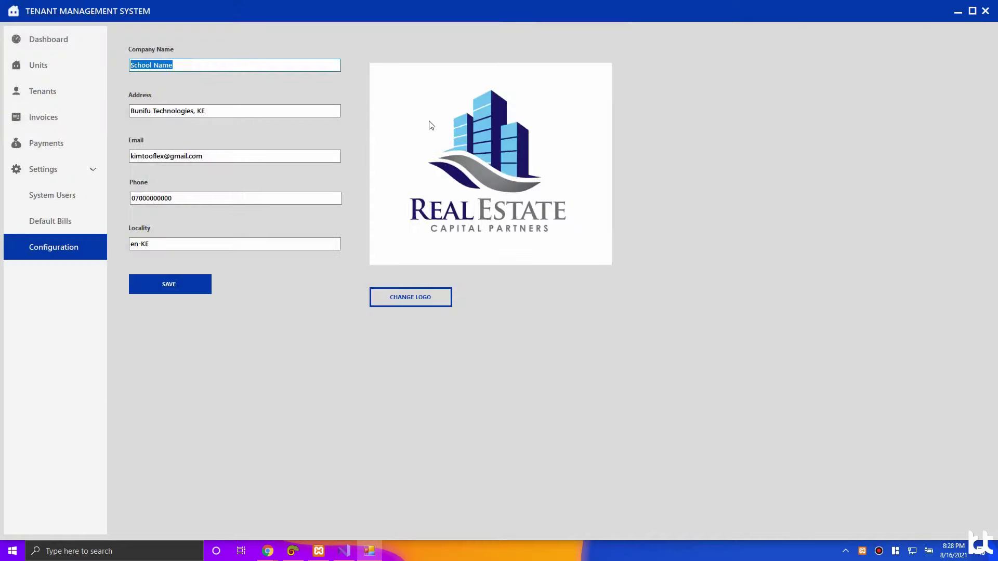
key("BackSpace")
left_click(190, 284)
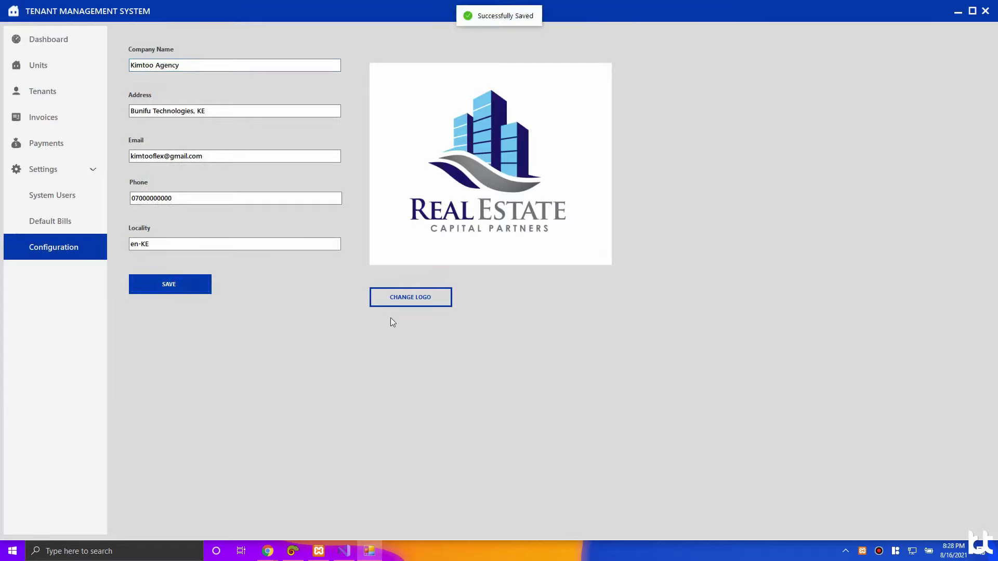
Step: Preview the House 001 invoice for August 2021 at an enlarged page width, review its bills and totals, and close it
left_click(50, 110)
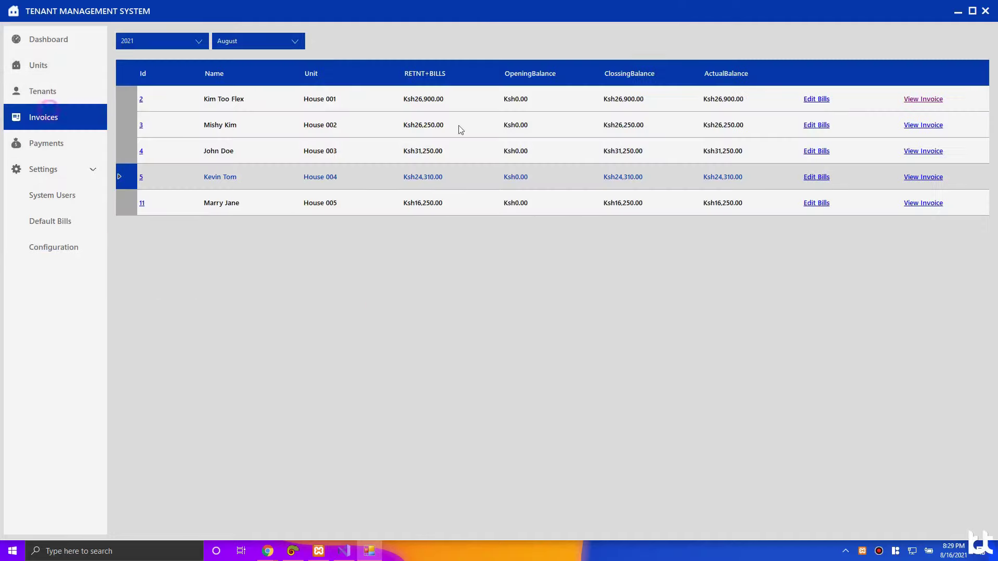
left_click(920, 100)
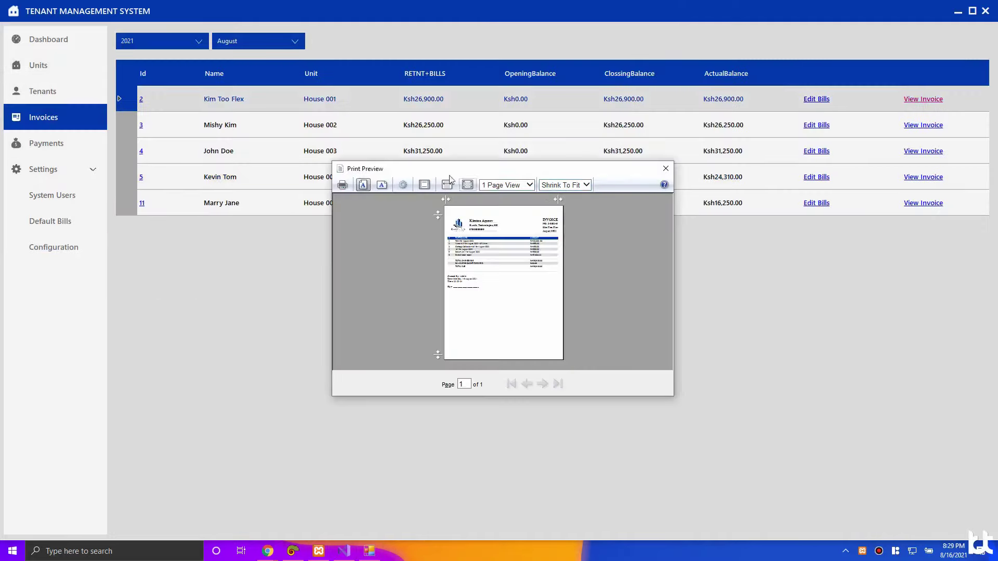
left_click_drag(242, 58, 211, 44)
left_click_drag(461, 279, 815, 545)
left_click(233, 68)
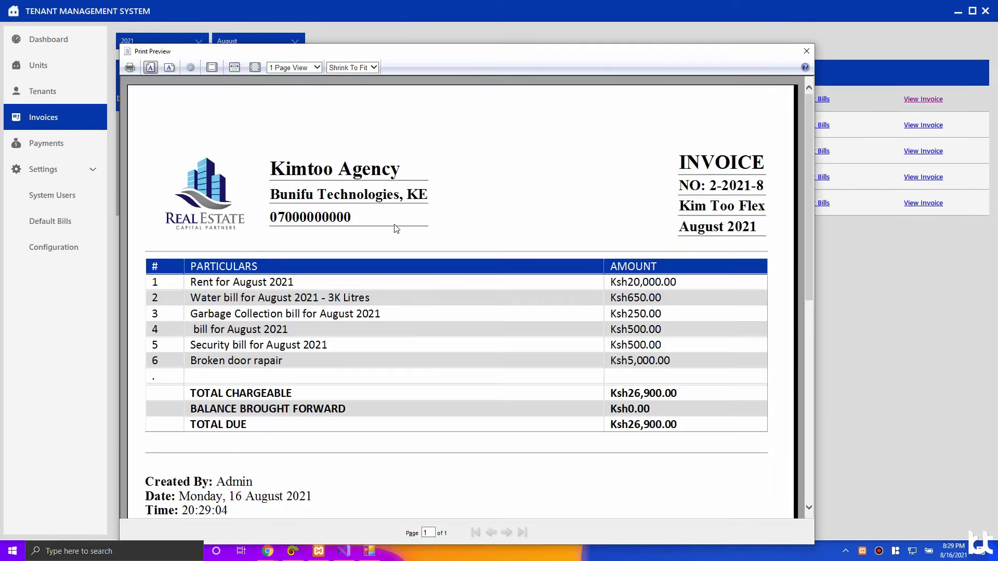
scroll(382, 231, "down", 1)
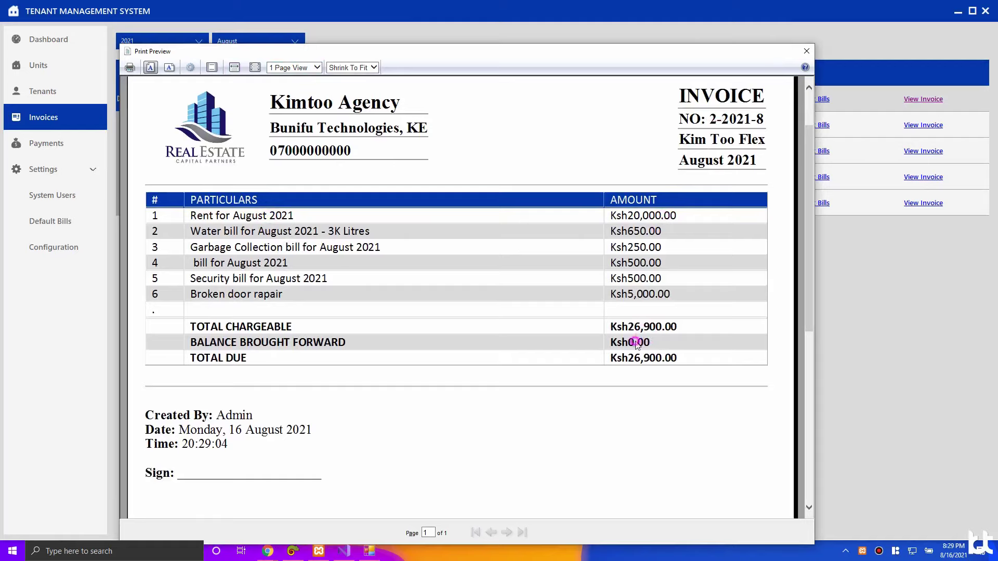
left_click(806, 50)
left_click(383, 120)
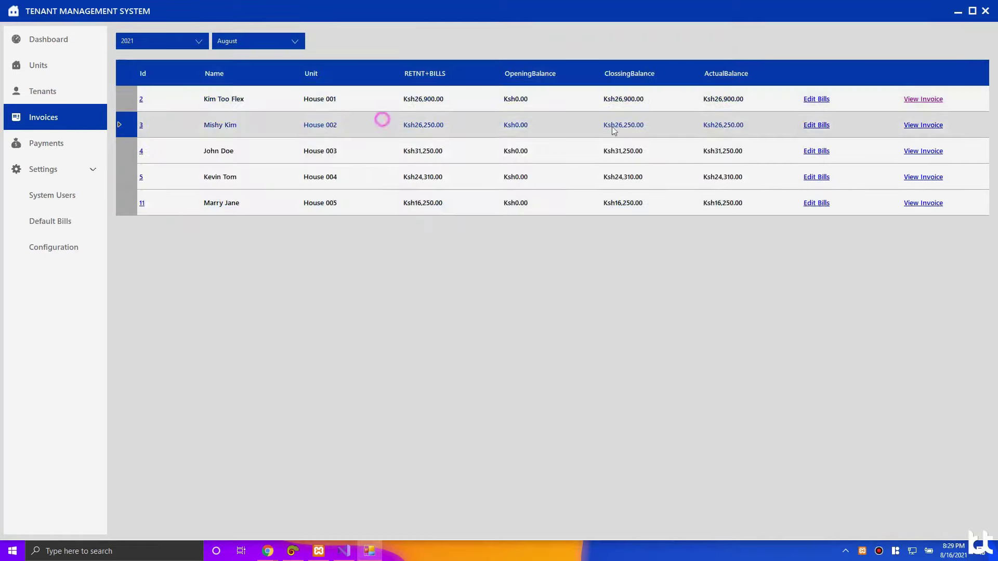
left_click(923, 125)
left_click(448, 185)
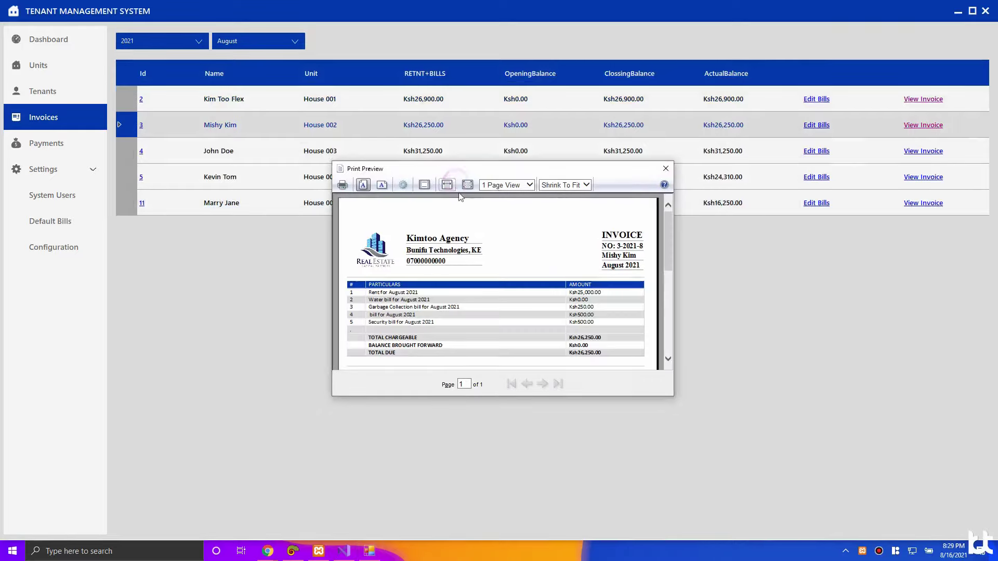
left_click_drag(330, 159, 96, 29)
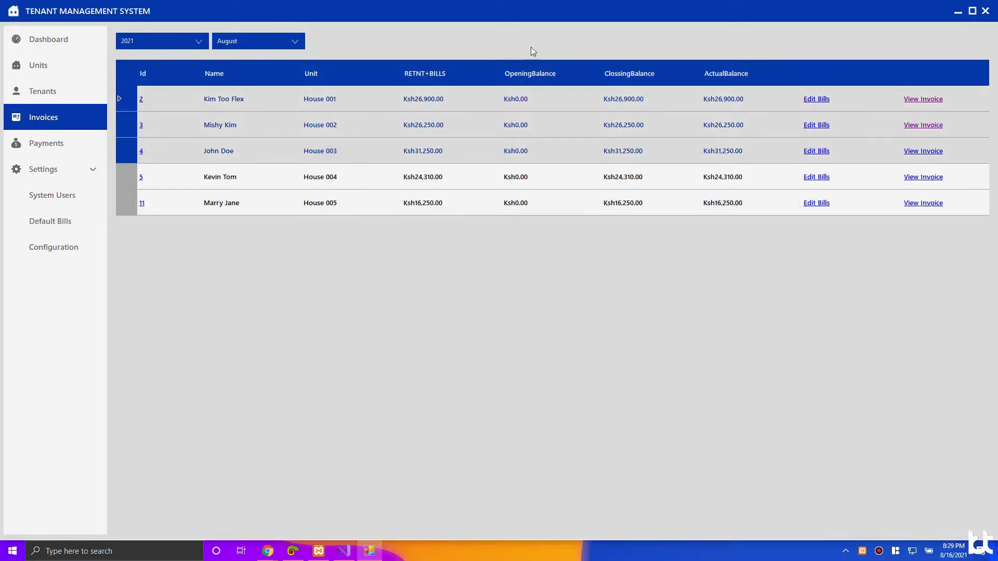
left_click_drag(519, 11, 504, 245)
left_click_drag(487, 164, 511, 224)
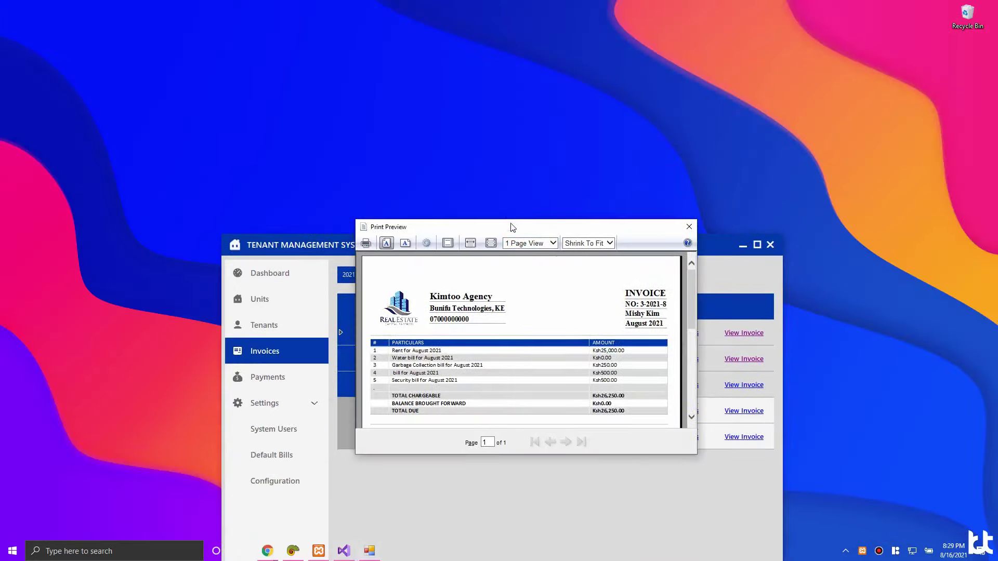
left_click_drag(597, 220, 451, 222)
left_click(694, 356)
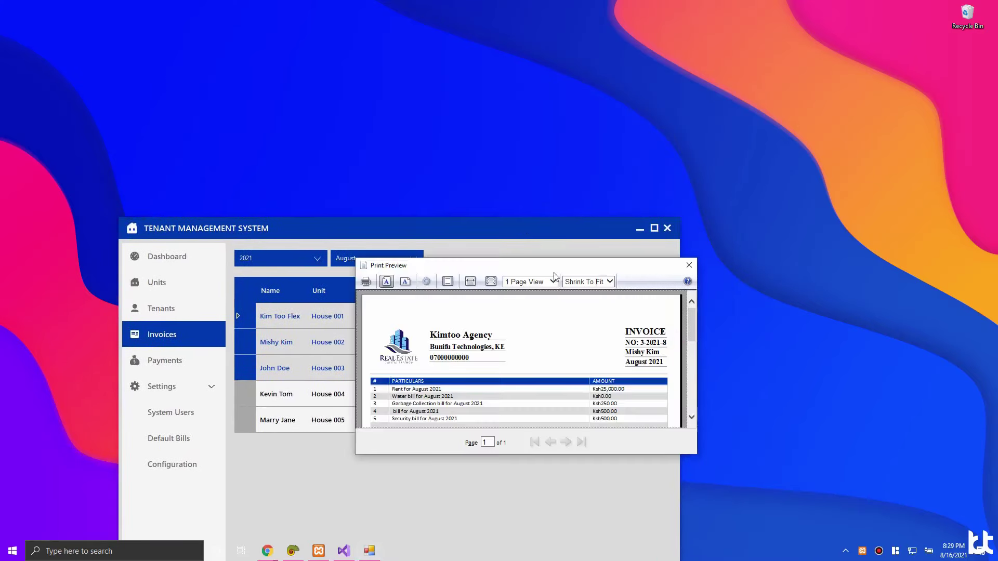
left_click(689, 265)
left_click(654, 228)
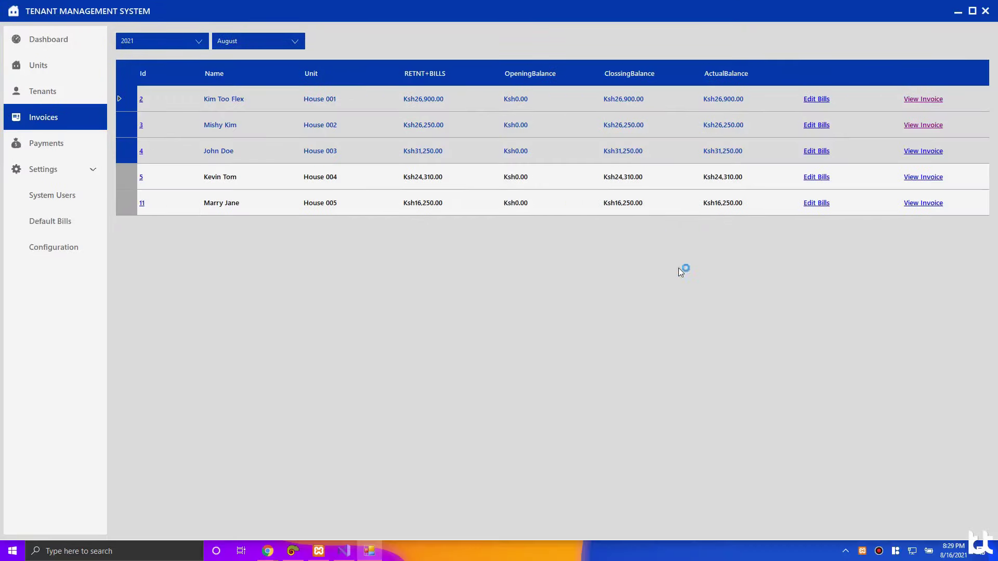
Step: Preview the House 002 invoice for August 2021 in an enlarged window at page width, review its particulars, and close it
left_click(923, 125)
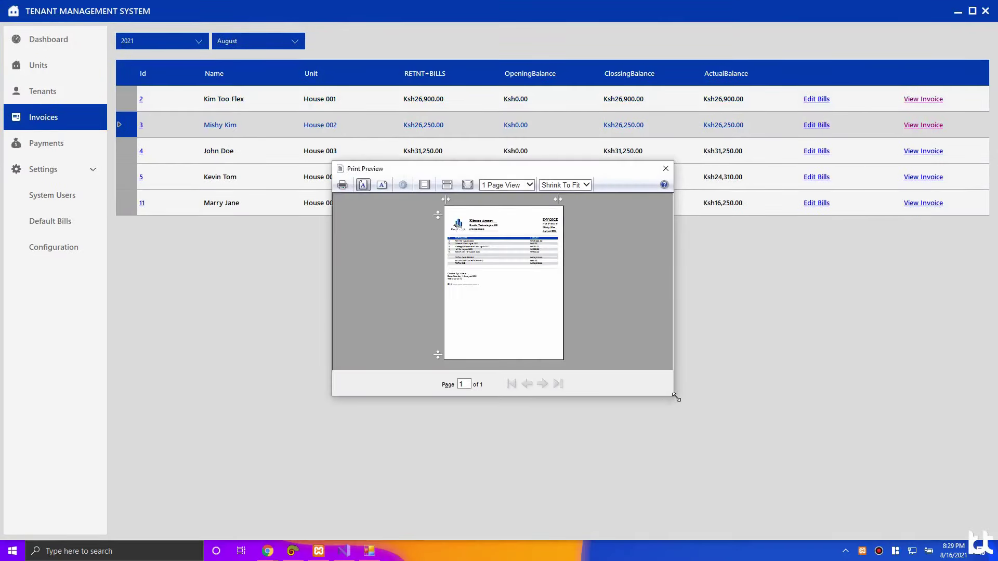
left_click_drag(676, 398, 967, 552)
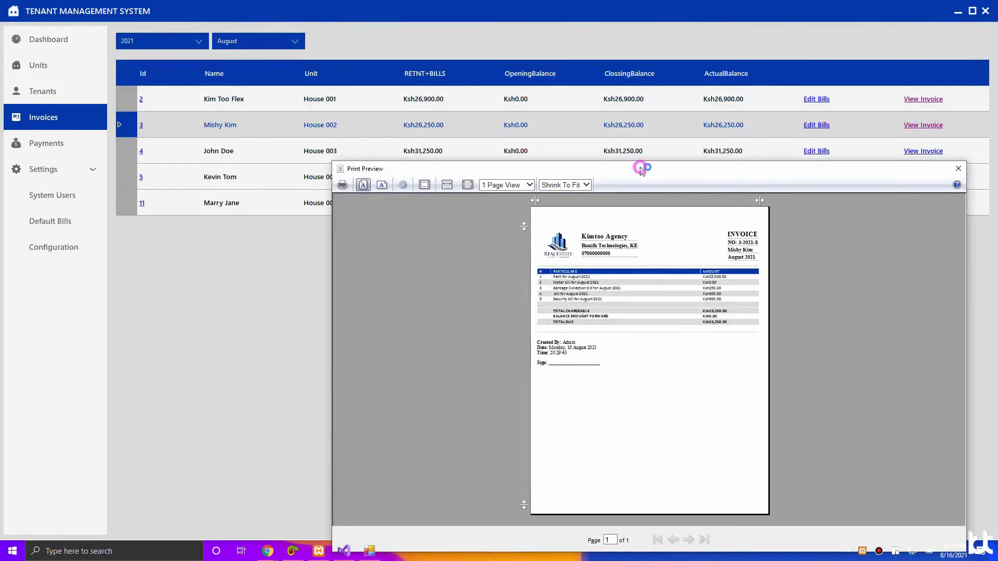
left_click_drag(642, 171, 382, 28)
left_click(187, 42)
scroll(305, 257, "down", 2)
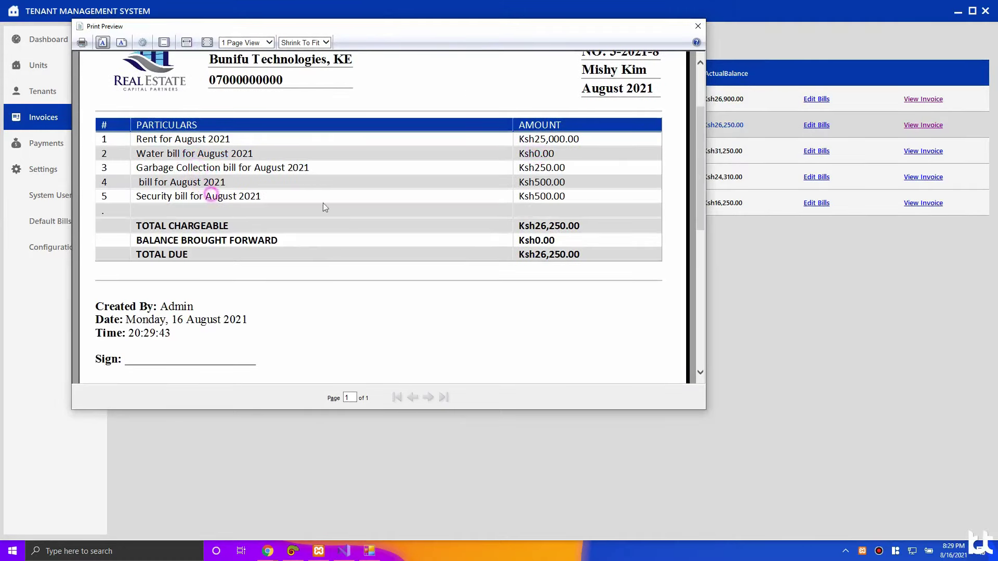
left_click(698, 26)
Step: Preview the House 003 invoice for August 2021 in an enlarged window, examine its charges, and close it
left_click(924, 152)
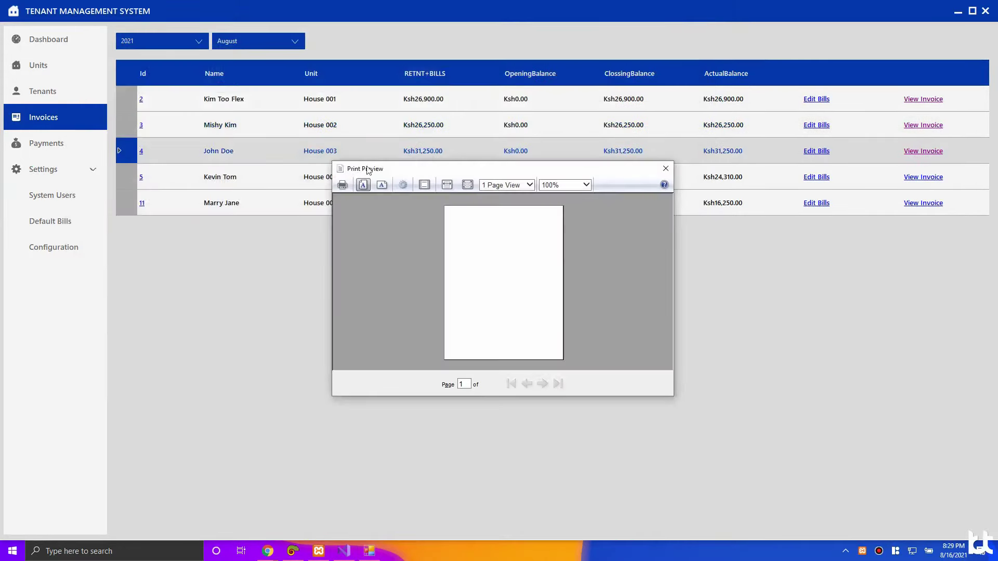
left_click_drag(332, 162, 34, 0)
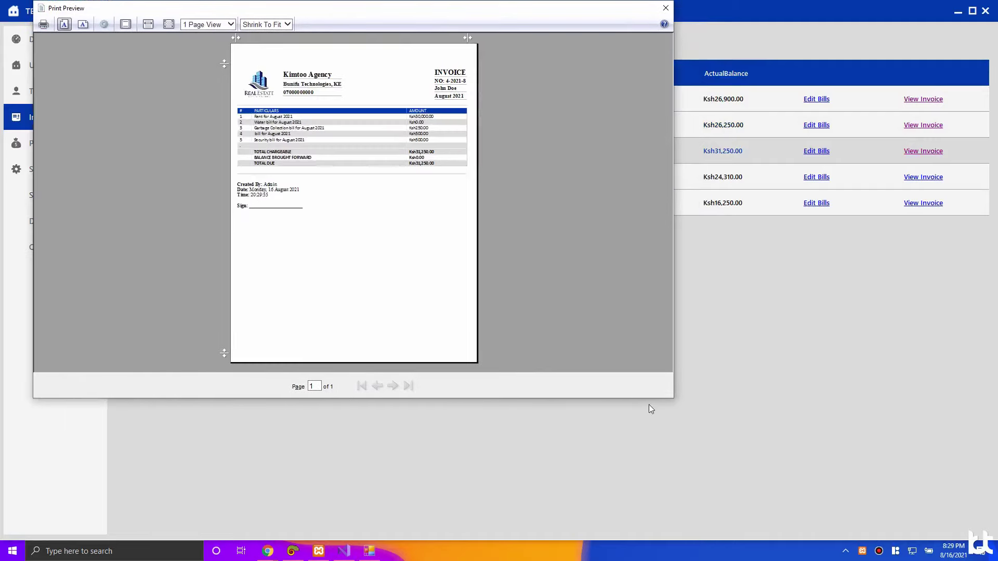
left_click_drag(672, 398, 810, 494)
left_click(479, 330)
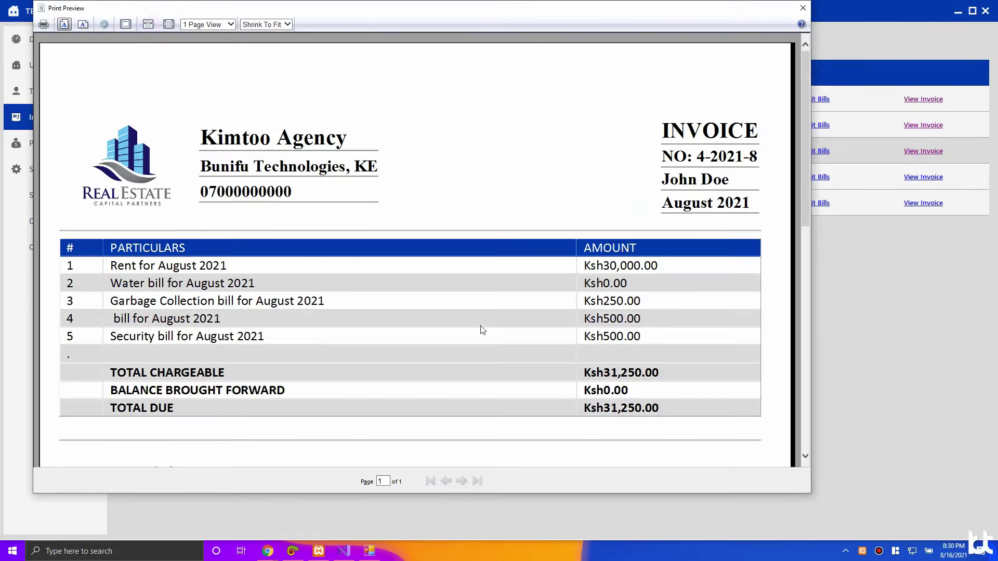
left_click(804, 8)
left_click(52, 143)
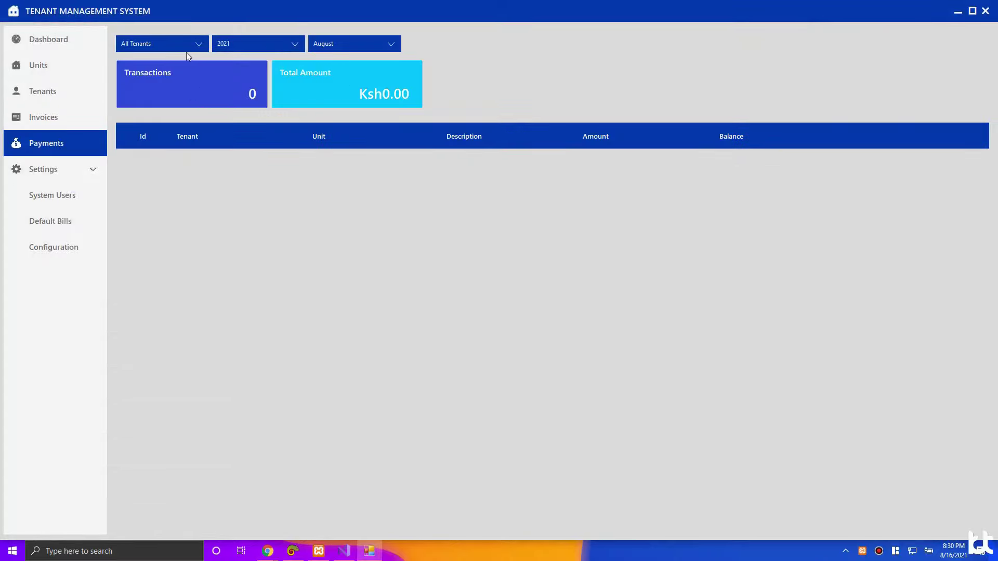
left_click(174, 47)
left_click(160, 63)
left_click(167, 44)
left_click(160, 49)
left_click_drag(190, 4, 490, 65)
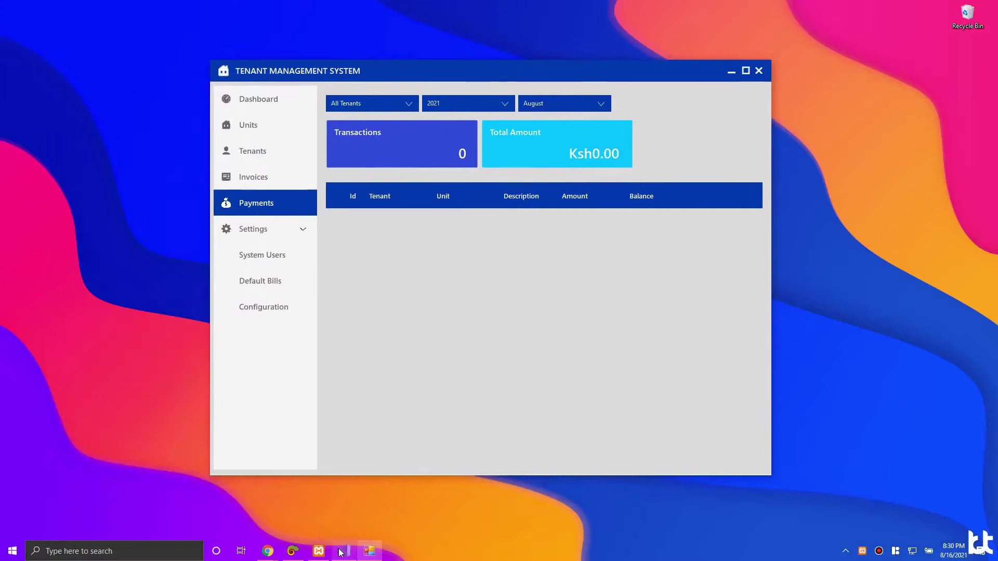
mouse_move(343, 540)
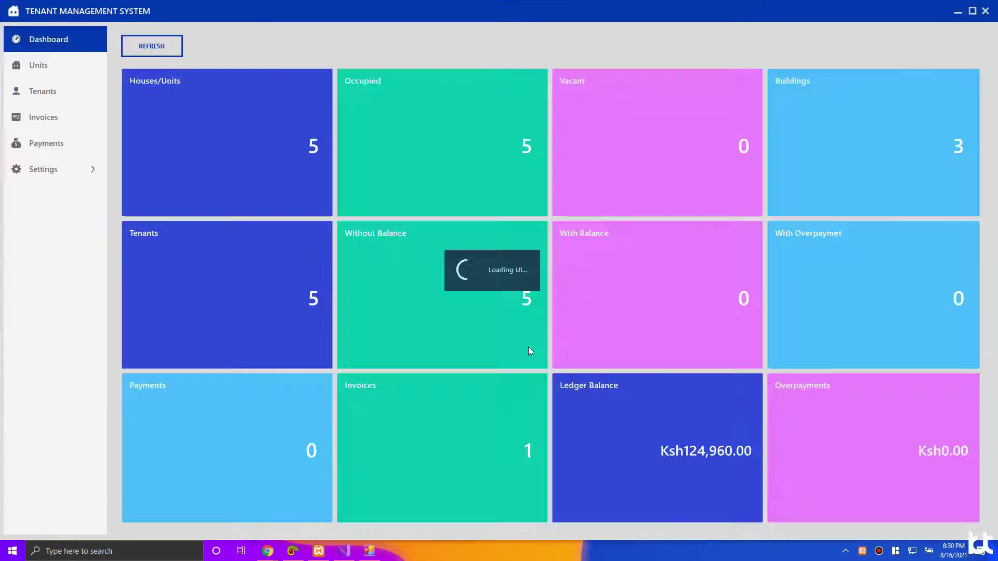
Step: Filter the August 2021 payments by the House 001 tenant
left_click(93, 151)
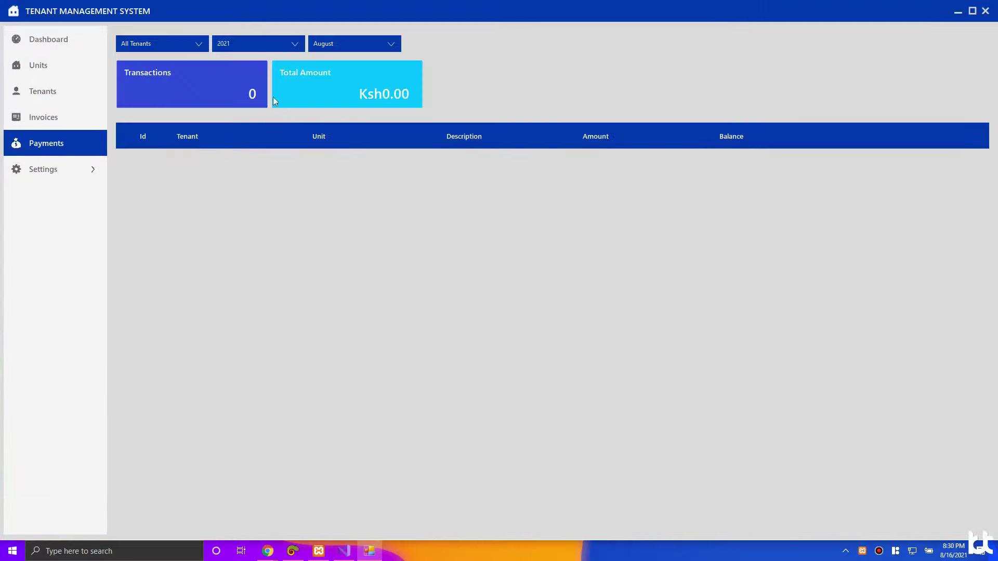
left_click(149, 41)
left_click(142, 73)
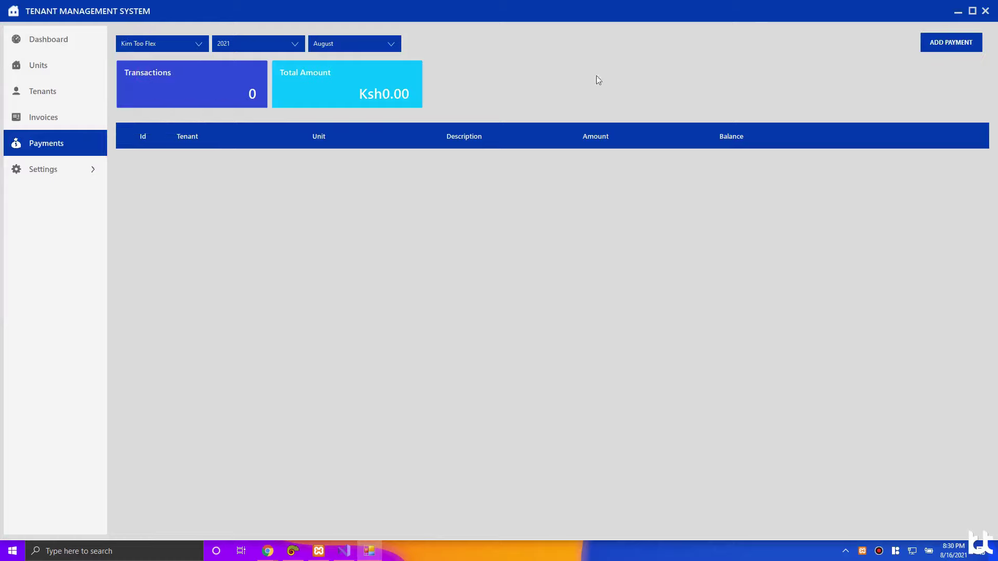
left_click(946, 50)
left_click(850, 86)
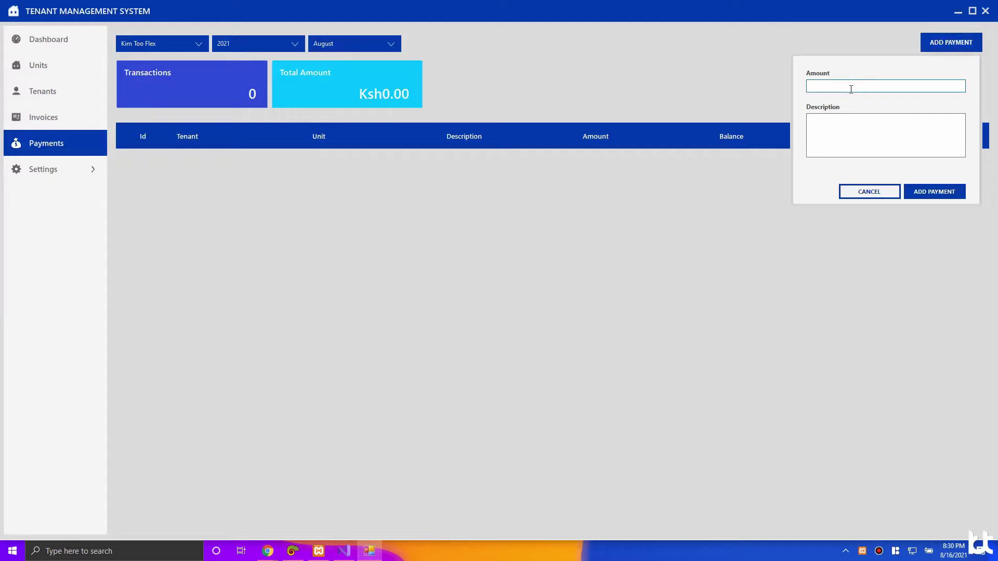
left_click(851, 192)
Step: Check the tenants list and the August 2021 invoices for the amount owed by the House 001 tenant
left_click(50, 94)
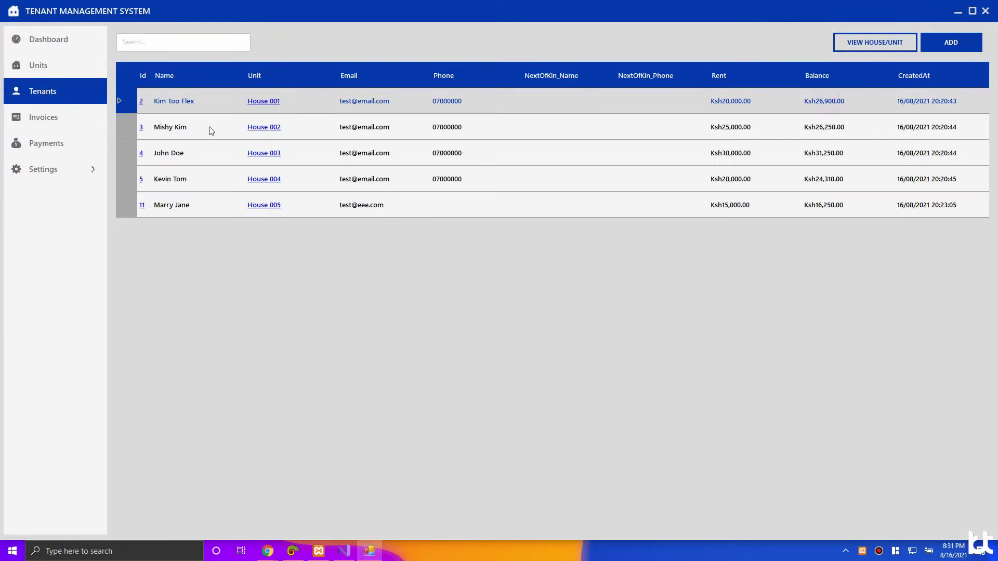
left_click(38, 120)
left_click(38, 102)
left_click(34, 117)
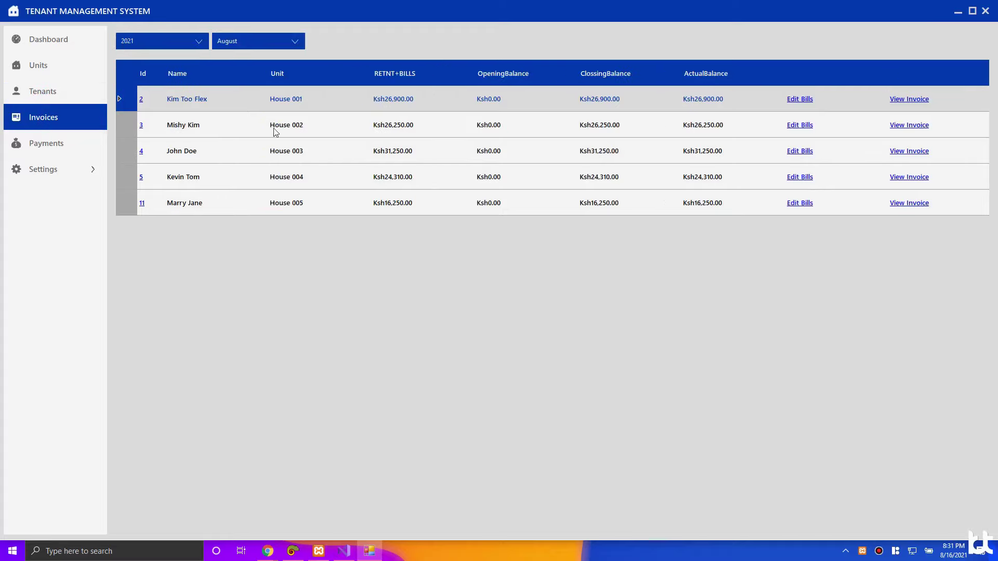
Step: Add a payment of 29600 for the House 001 tenant with the description RENT PAYMENT - BUNIFU BANK
left_click(46, 143)
left_click(951, 42)
left_click(879, 84)
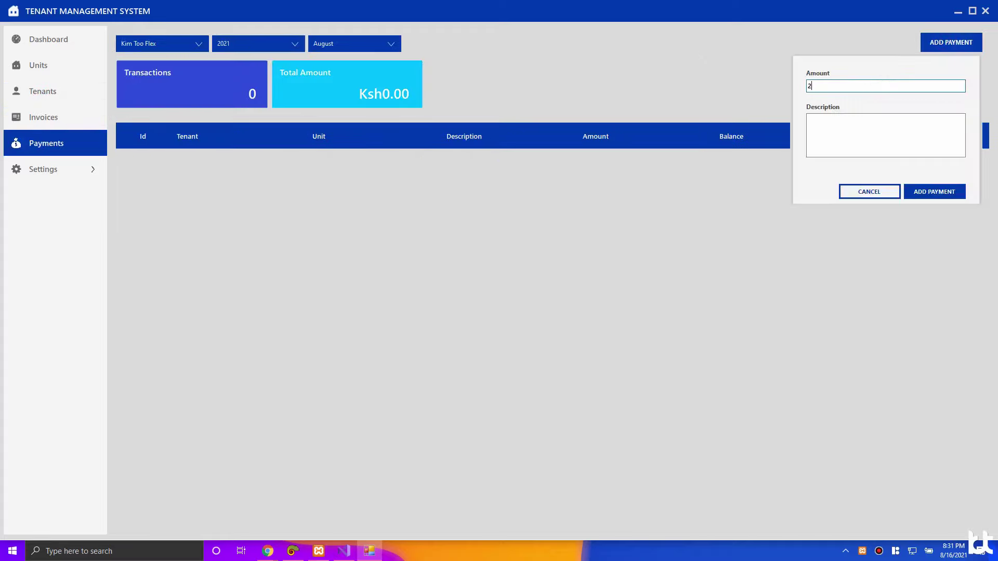
left_click(914, 121)
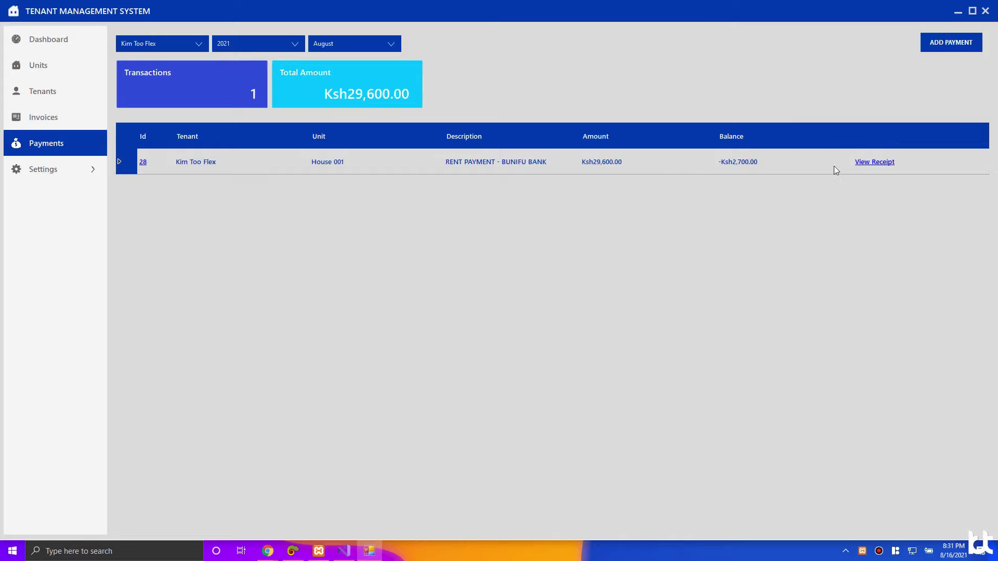
Step: Preview the receipt for the House 001 rent payment in an enlarged window, review its amounts and balance, and close it
left_click(866, 162)
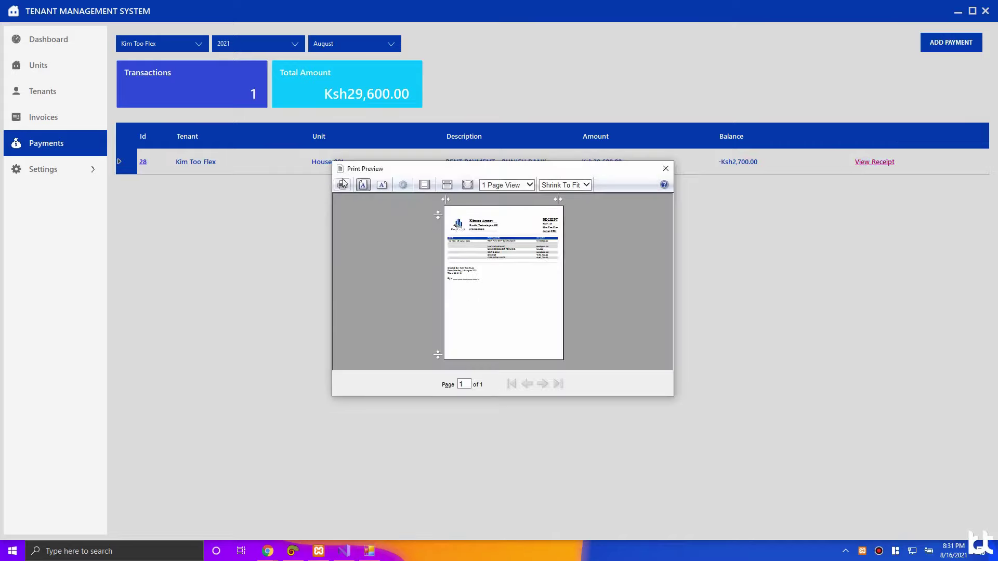
left_click_drag(331, 161, 114, 1)
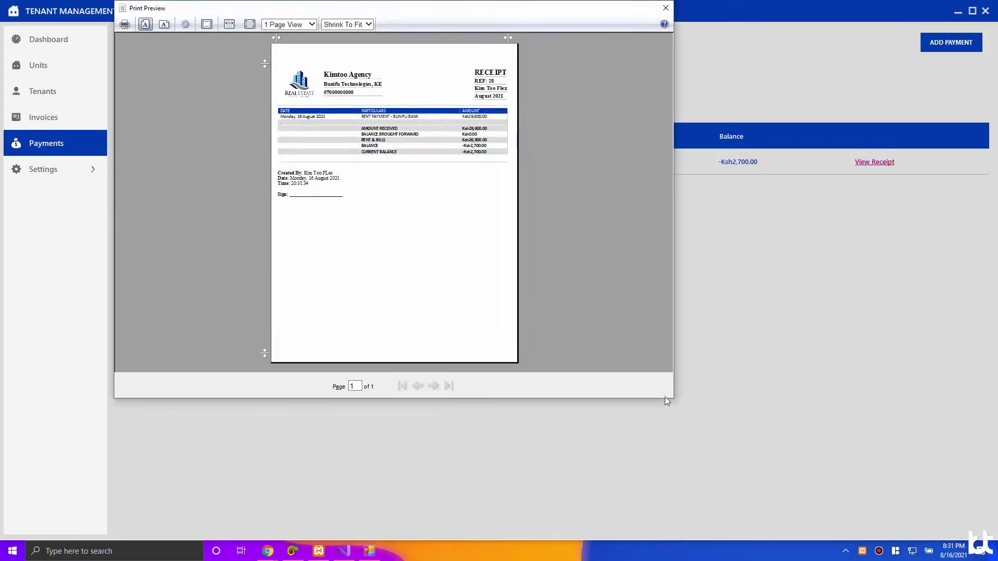
left_click_drag(672, 398, 936, 535)
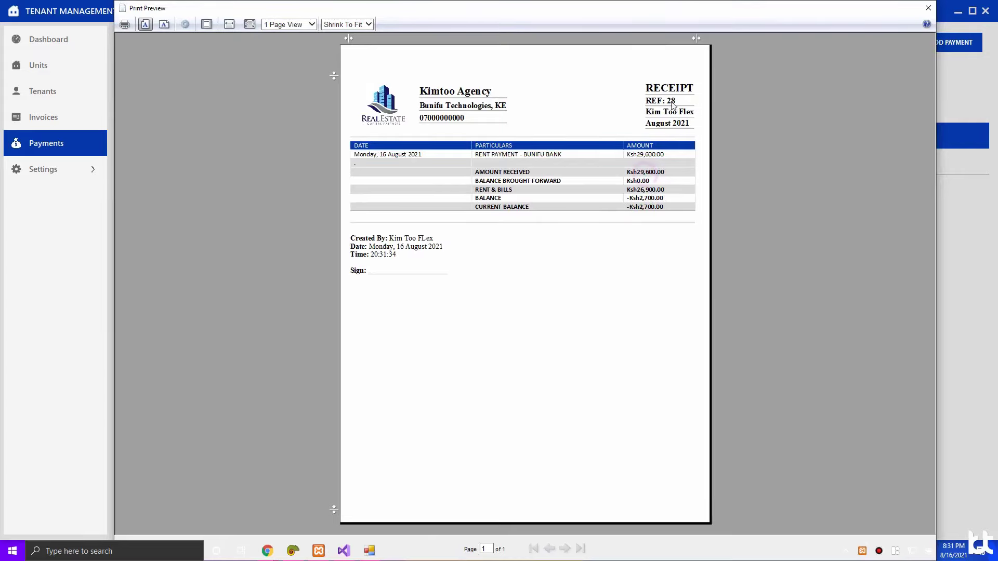
left_click(928, 8)
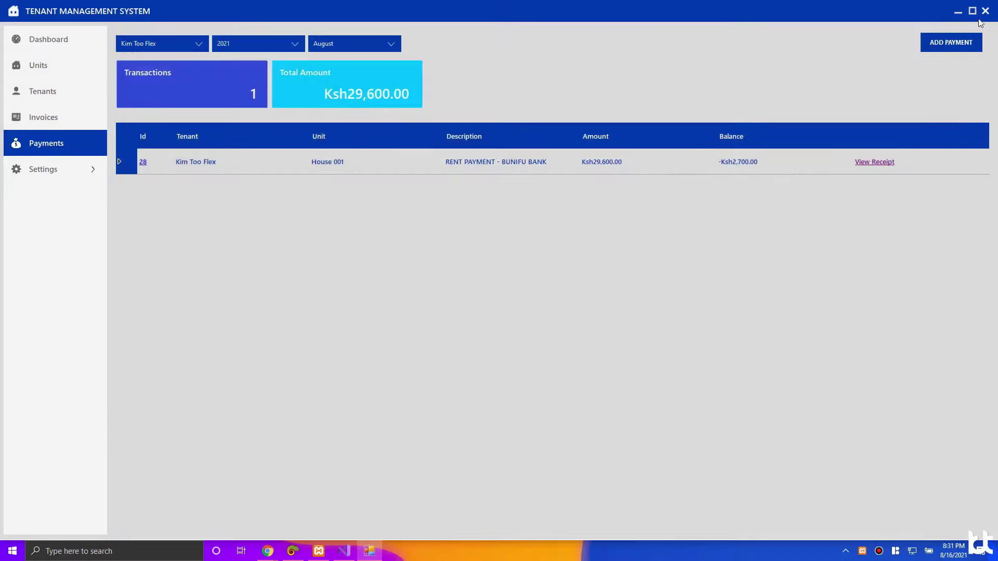
Step: Filter the August 2021 payments by the House 002 tenant and check the amount owed in the tenants and invoices lists
left_click(143, 44)
left_click(130, 71)
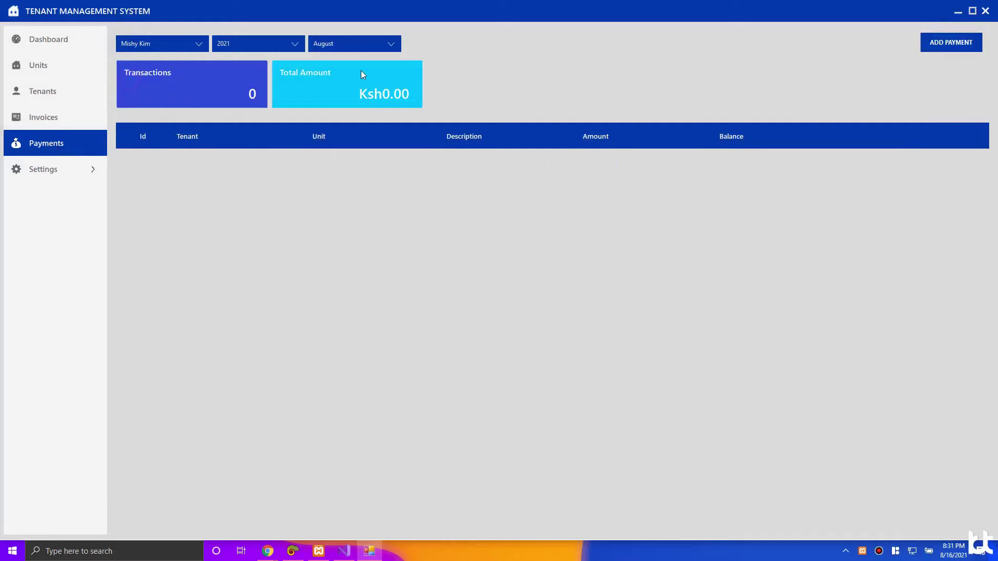
left_click(44, 88)
left_click(633, 134)
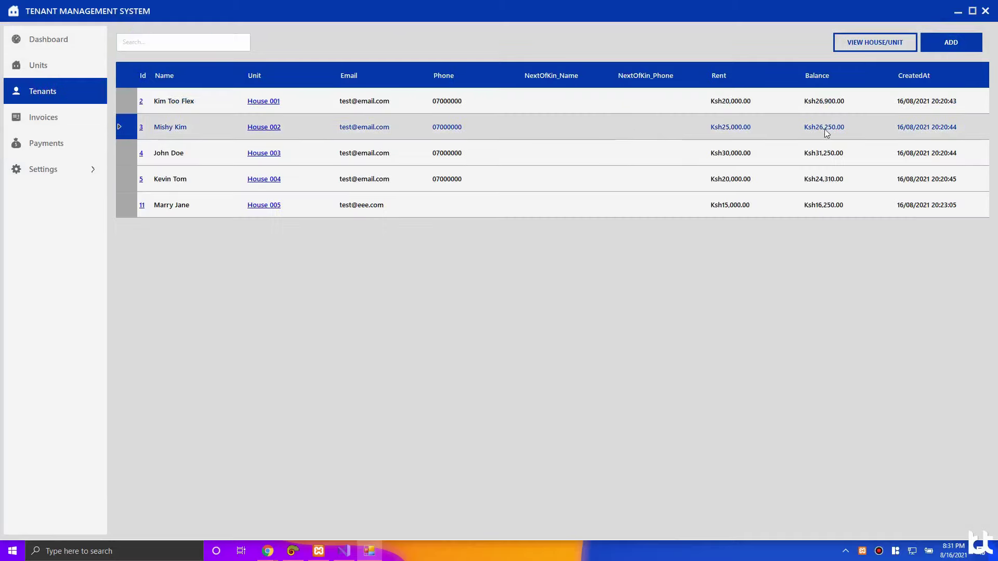
left_click(78, 120)
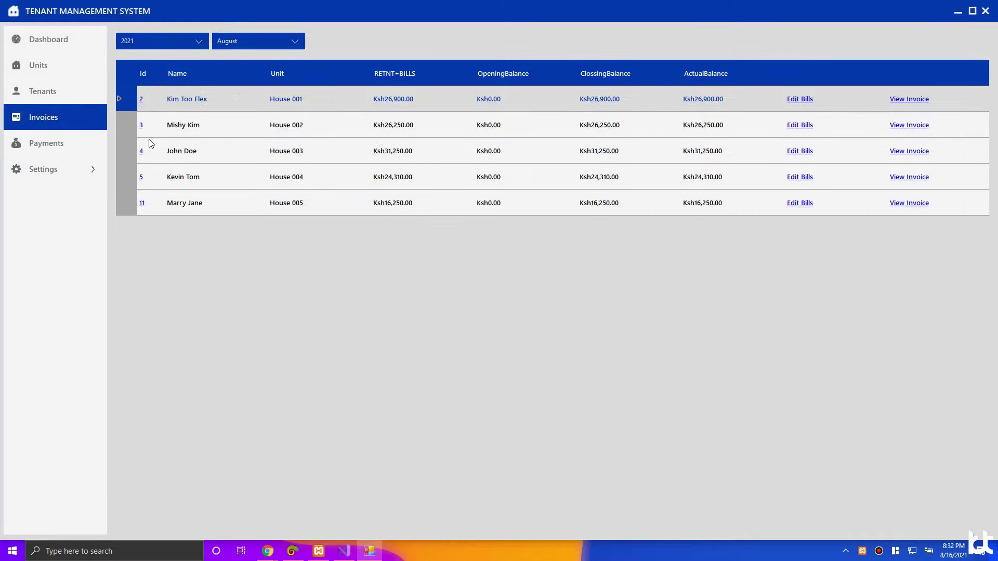
Step: Add a payment of 26250 for the House 002 tenant, keeping the description RENT PAYMENT - BUNIFU BANK
left_click(78, 143)
left_click(951, 42)
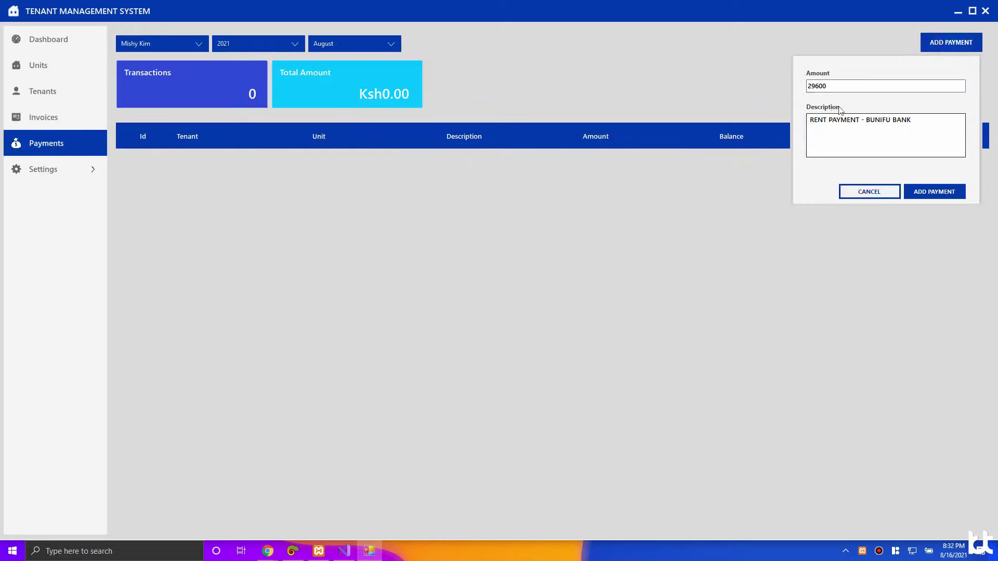
double_click(840, 85)
type("26")
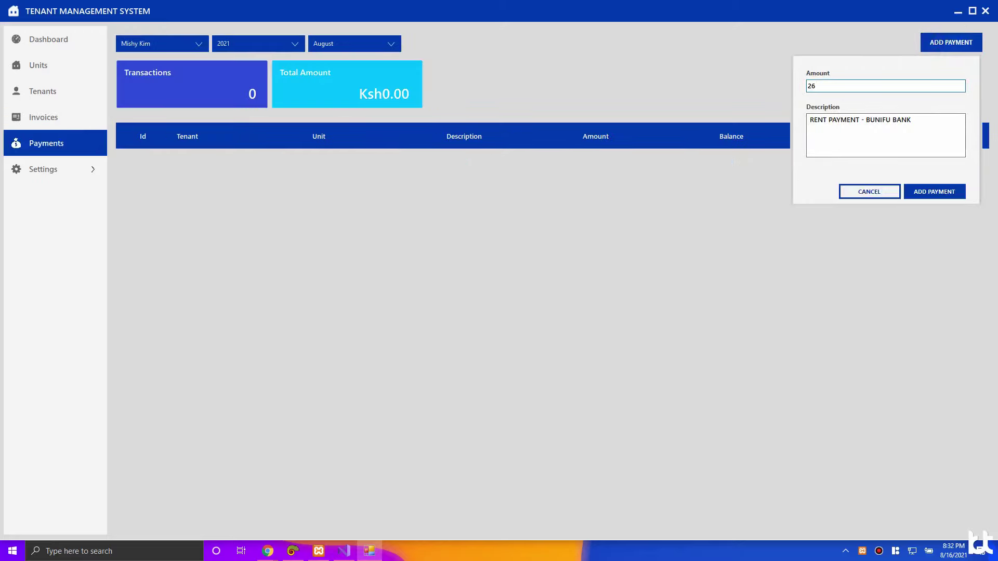
left_click(935, 193)
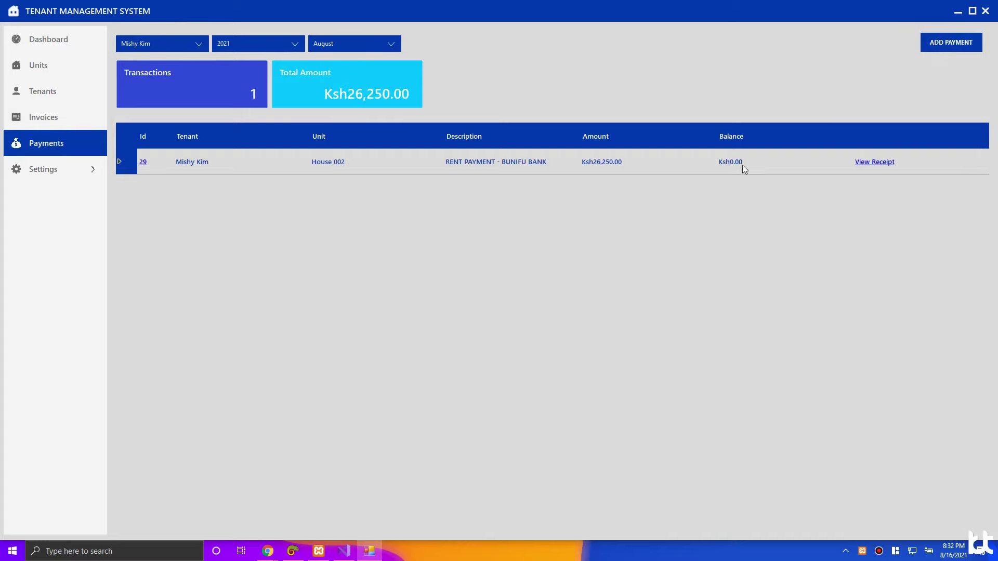
Step: Refresh the tenants list and check the balances of the House 001 and House 002 tenants
left_click(42, 96)
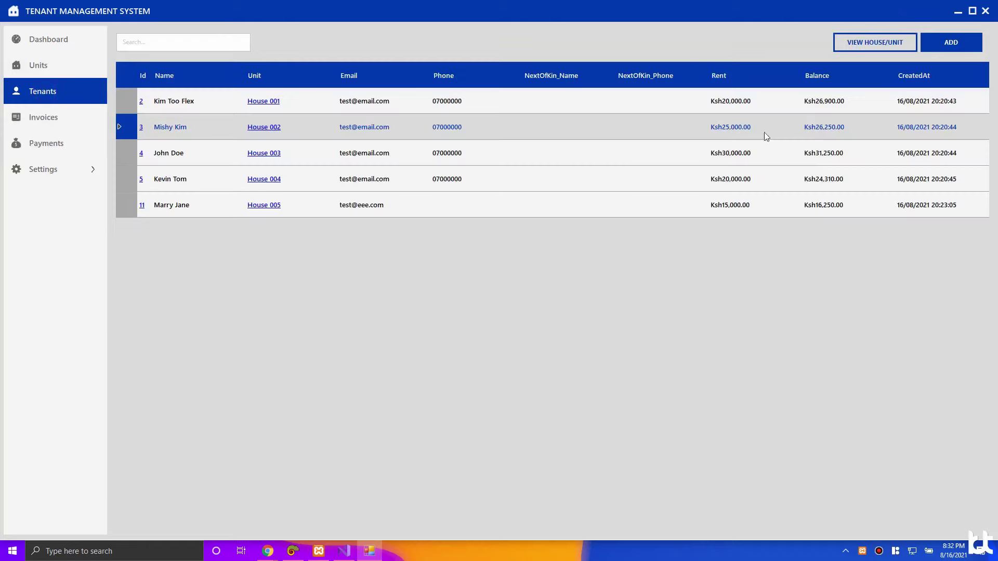
left_click(175, 43)
left_click(815, 135)
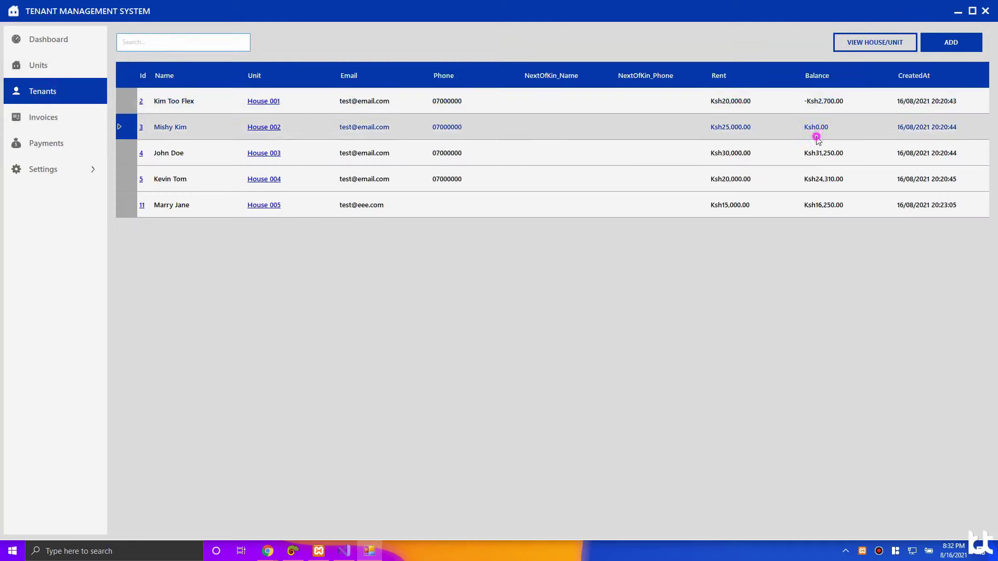
left_click(839, 98)
Step: Preview the receipt for the House 002 rent payment in an enlarged page-width view, review its amounts, and close it
left_click(37, 154)
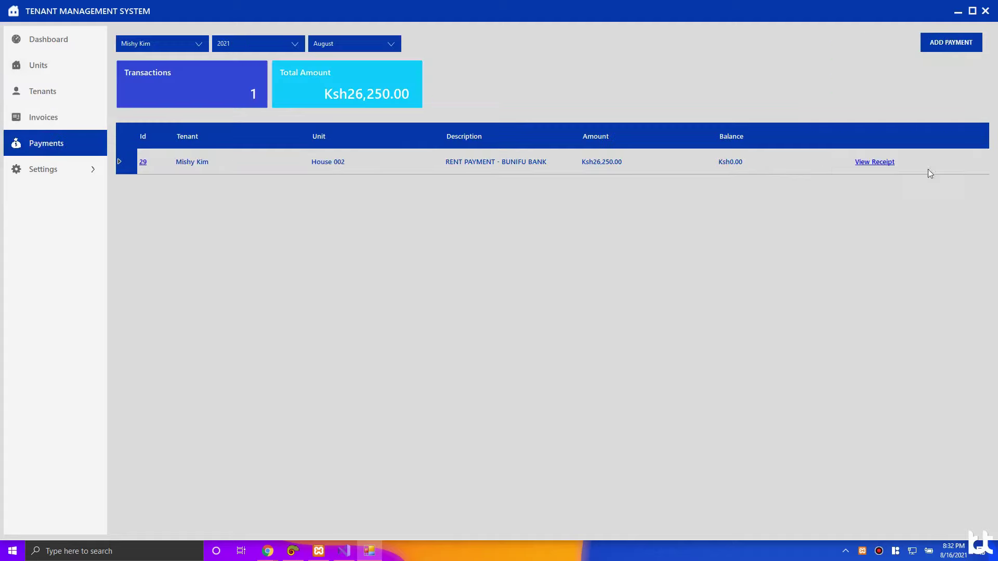
left_click(879, 164)
left_click_drag(333, 165, 35, 6)
left_click(149, 25)
scroll(291, 274, "down", 2)
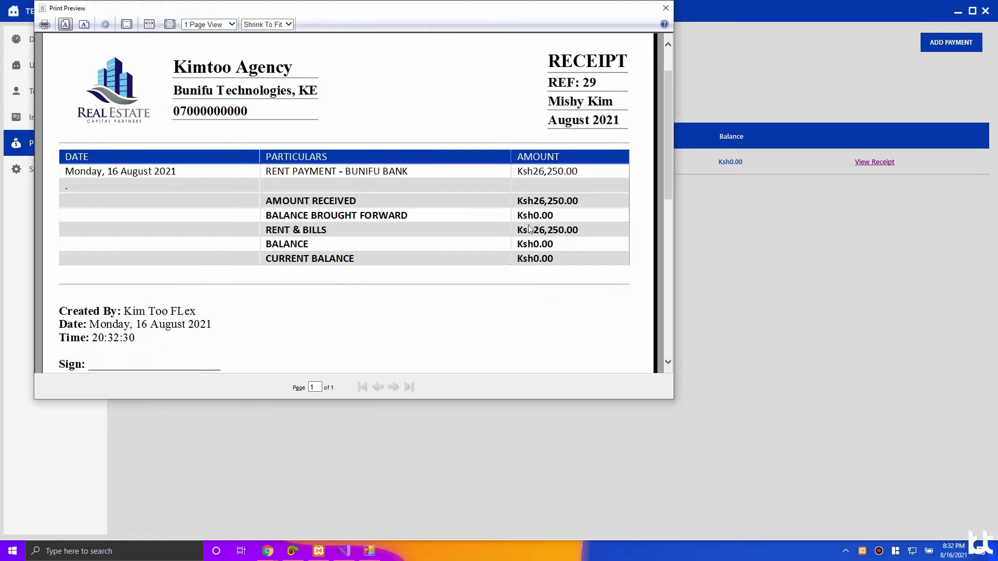
scroll(567, 250, "down", 2)
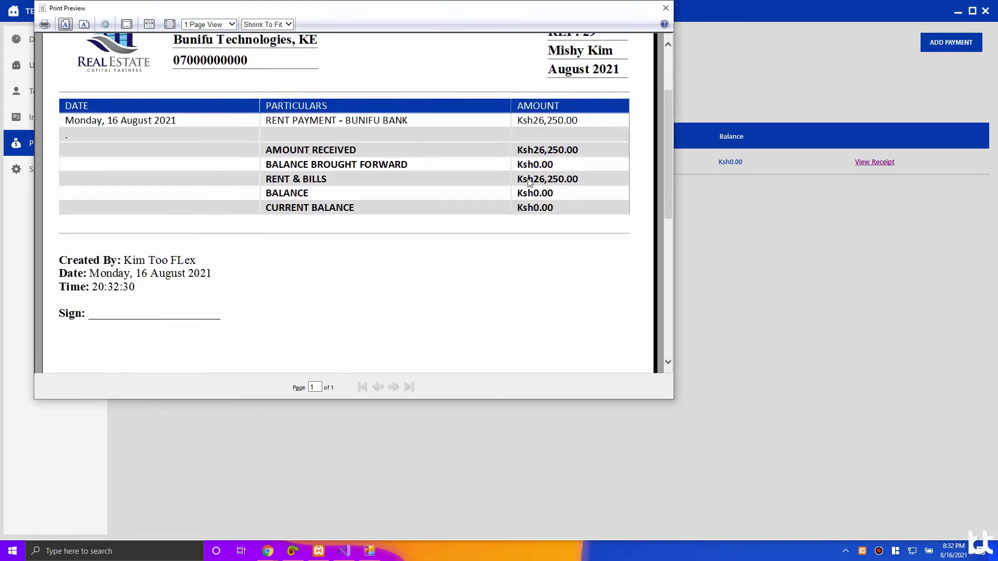
left_click(665, 8)
Step: Review the dashboard figures and compare the rents and balances of the individual tenants in the tenants list
left_click(52, 39)
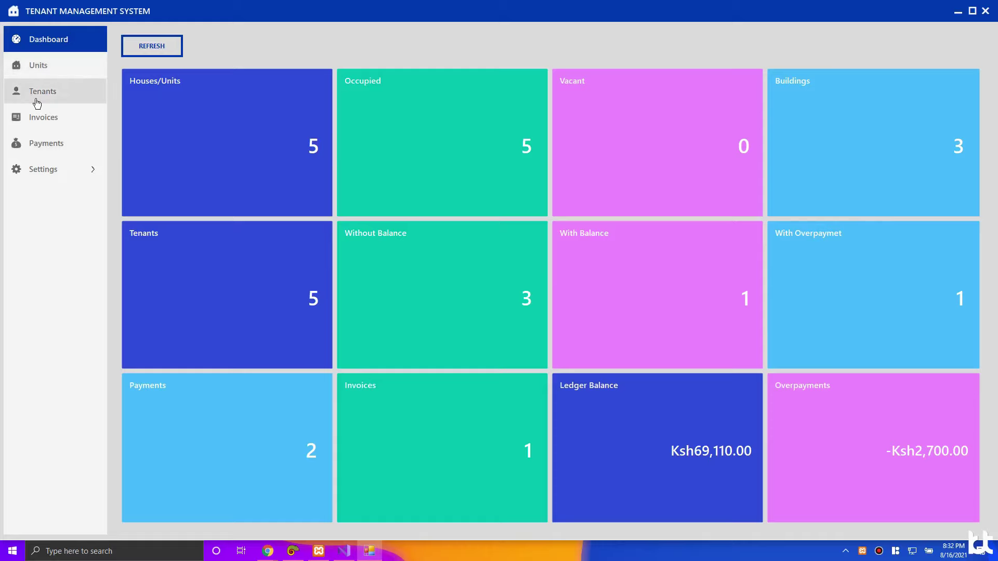
left_click(38, 65)
left_click(61, 94)
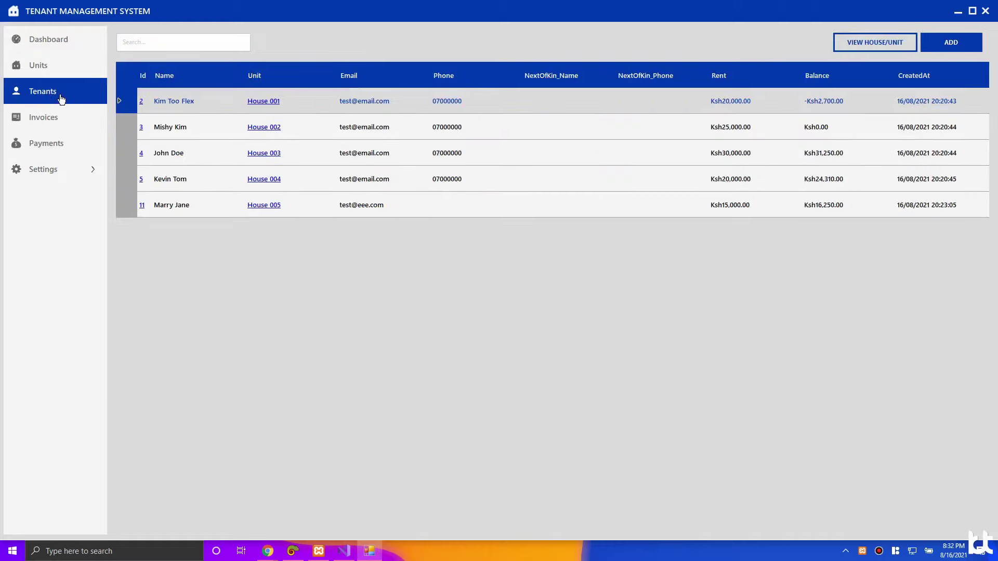
left_click(213, 138)
left_click(557, 159)
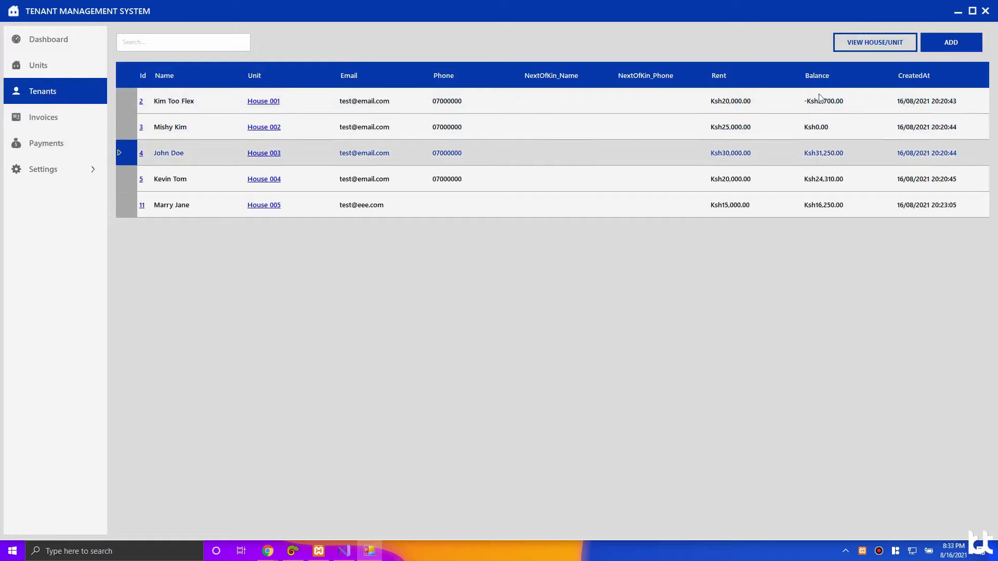
left_click(191, 39)
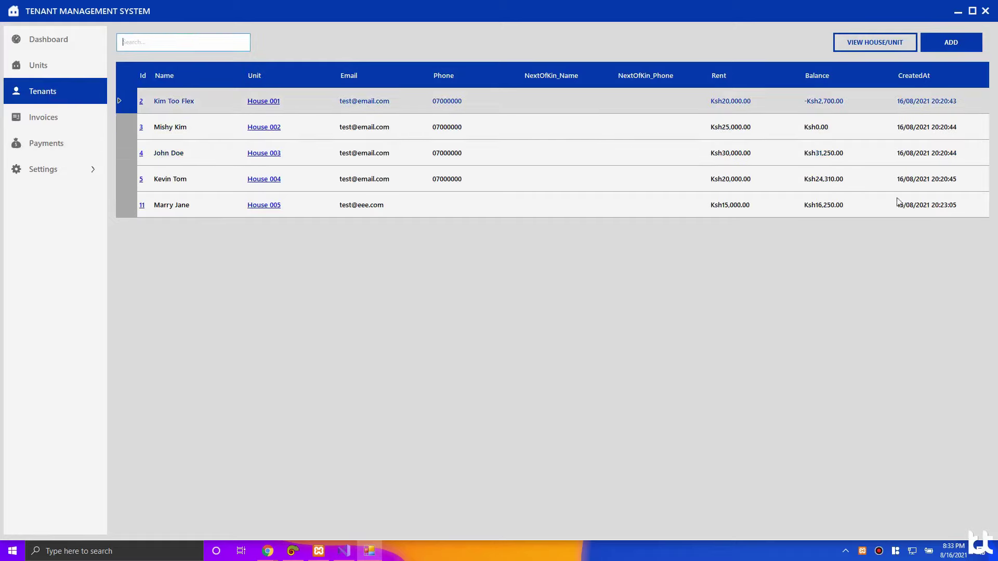
left_click(853, 179)
left_click(843, 159)
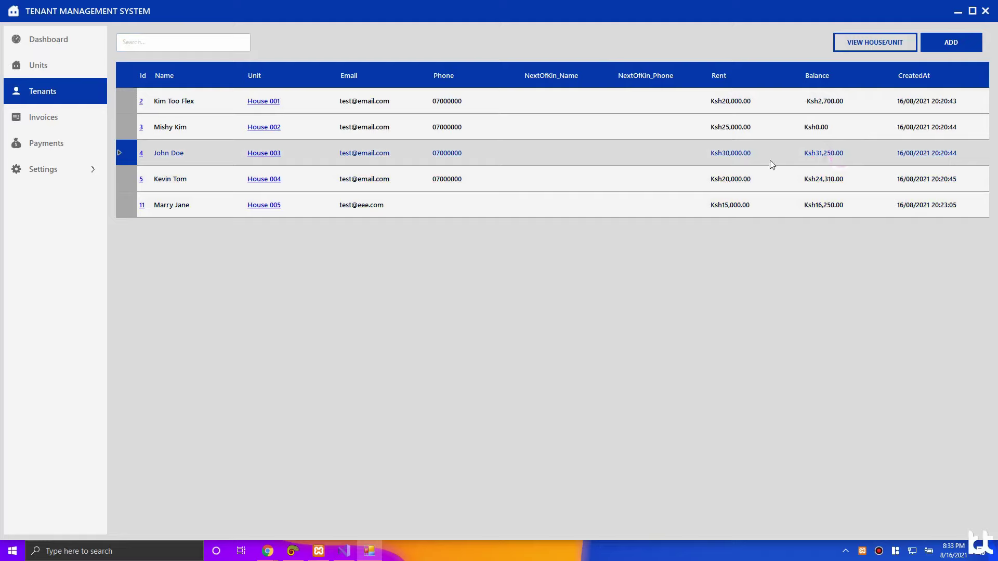
left_click(777, 127)
left_click(777, 98)
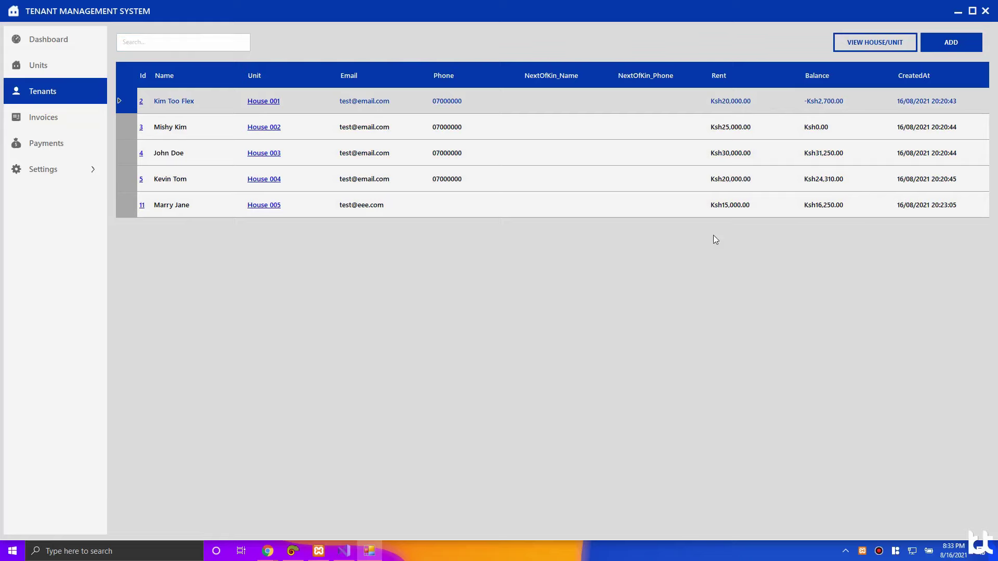
Step: Take the application window out of its maximized state, resize it, and maximize it again
left_click_drag(665, 15, 461, 51)
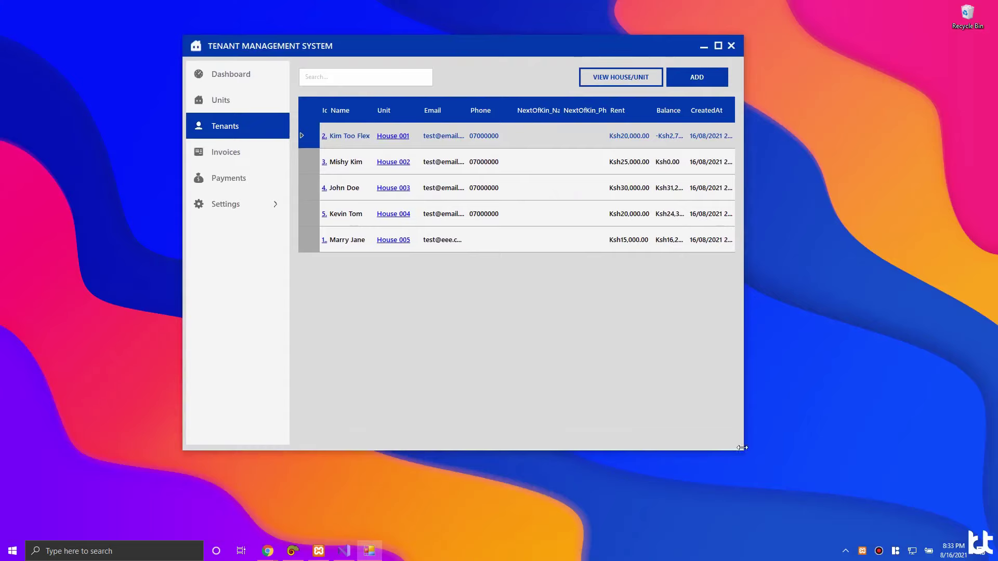
left_click_drag(744, 453, 982, 539)
left_click_drag(669, 50, 626, 29)
Step: Show the August 2021 payments for All Tenants and review the individual amounts and the total
left_click(30, 151)
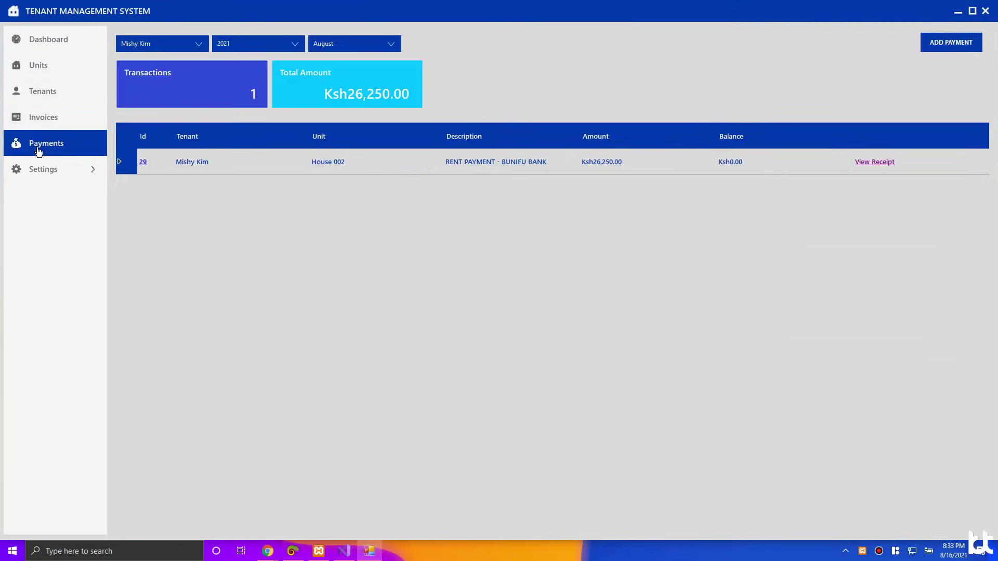
left_click(161, 44)
left_click(159, 53)
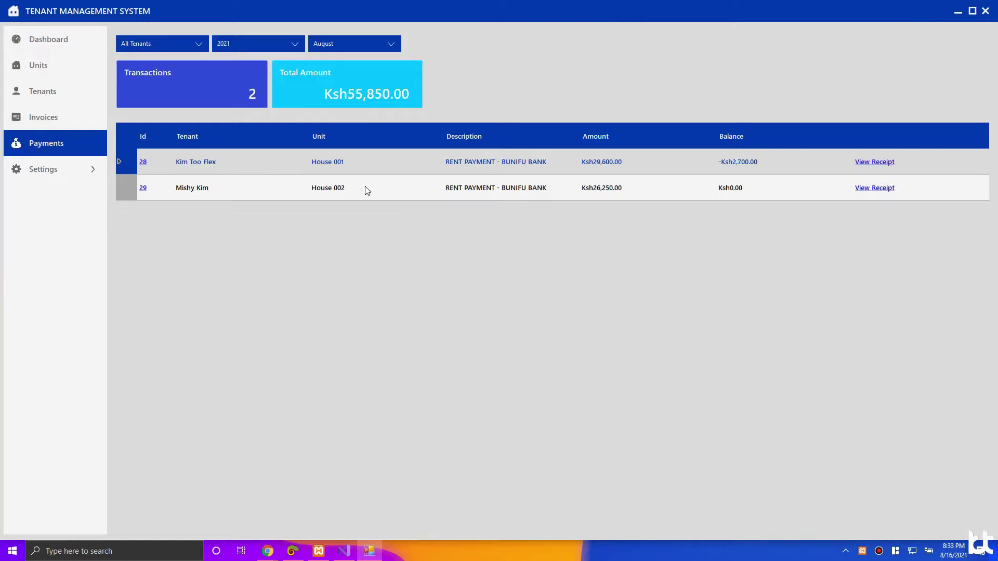
left_click(503, 195)
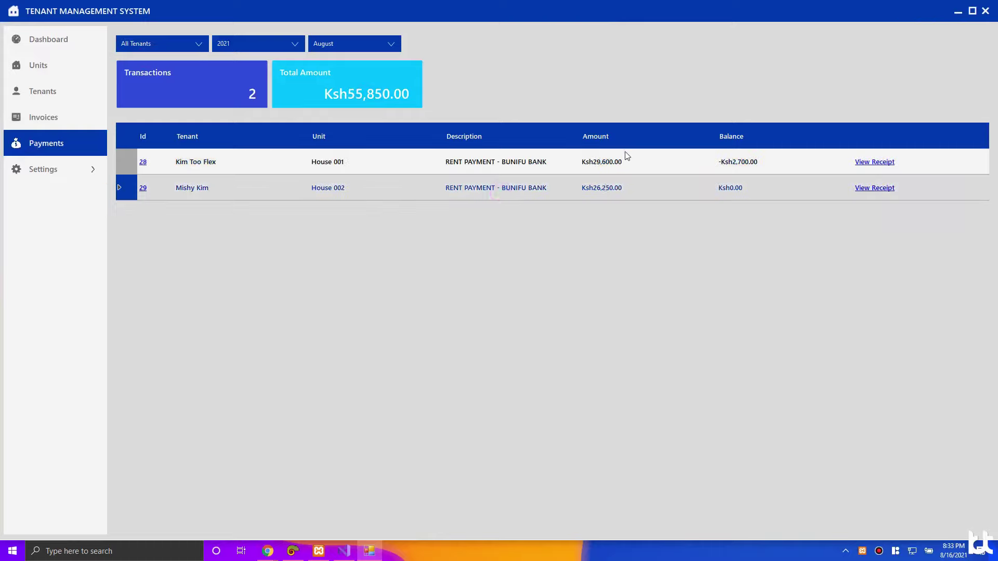
left_click(621, 188)
left_click(383, 94)
Step: Look through the default bills and system users in the settings
left_click(37, 169)
left_click(63, 209)
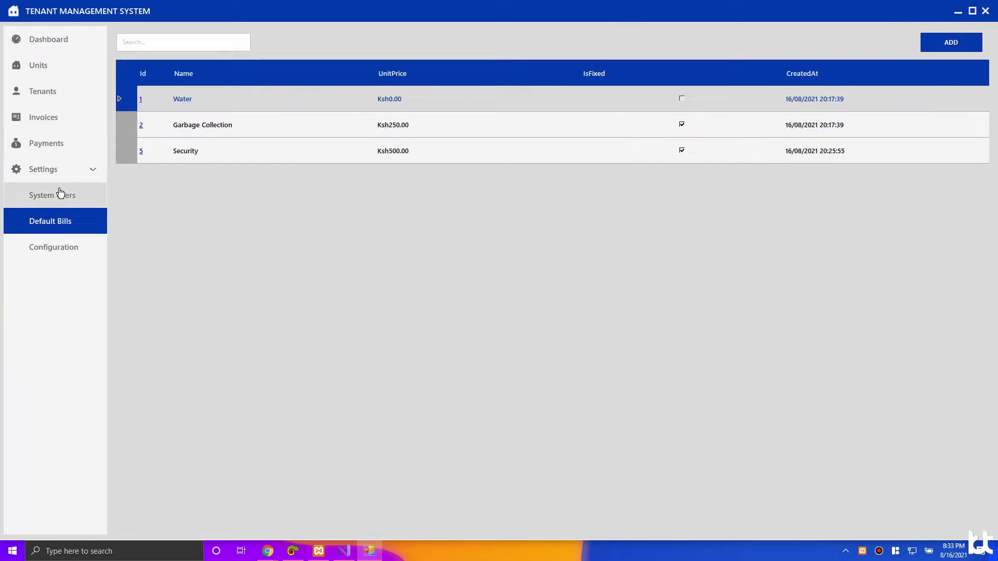
left_click(63, 194)
Step: Return to the payments and preview the House 002 payment receipt in an enlarged window at page width
left_click(61, 142)
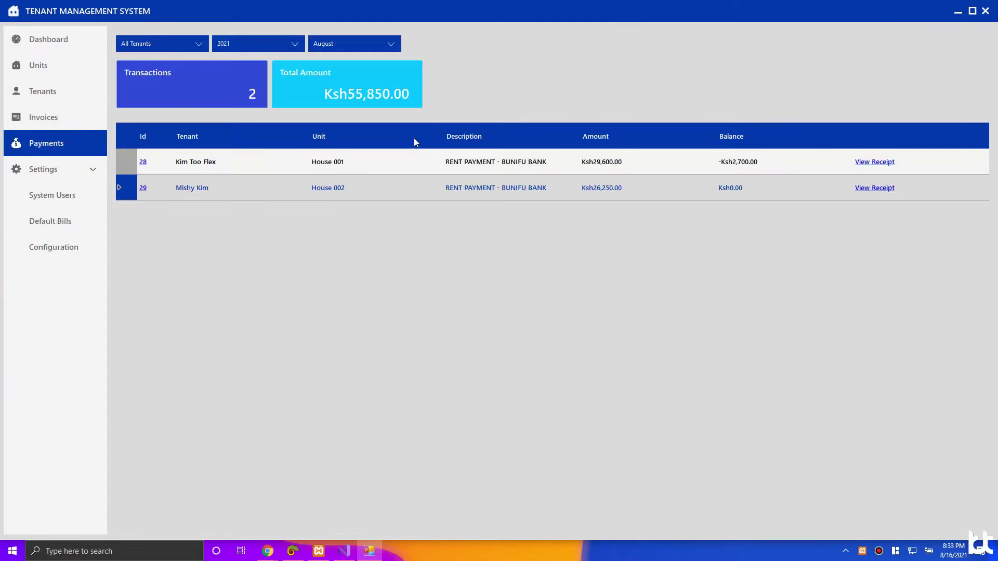
left_click(870, 188)
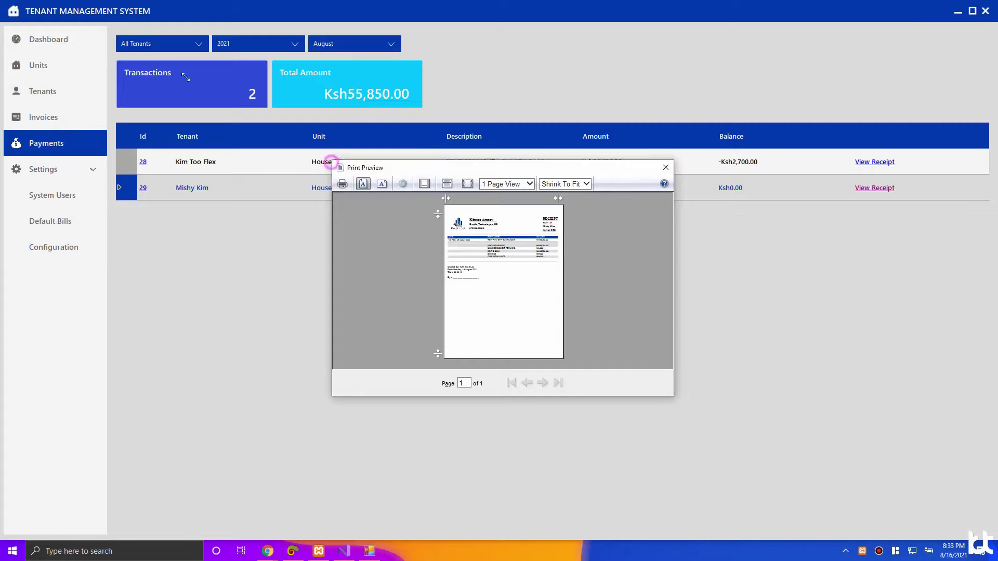
left_click_drag(186, 77, 1, 1)
left_click(116, 24)
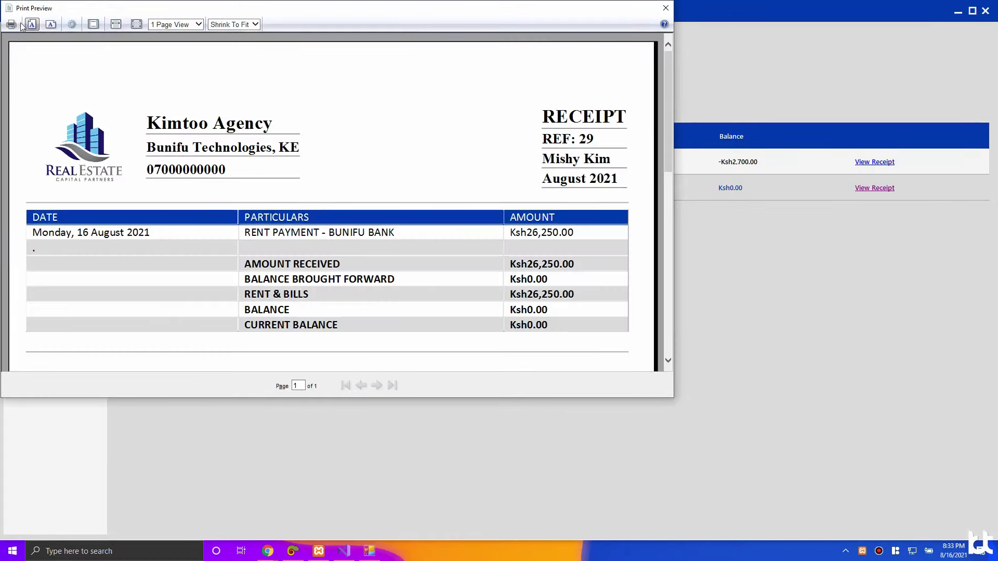
Step: Print the House 002 receipt with Microsoft Print to PDF, saving it as tmp.pdf on the Development (D:) drive
left_click(11, 24)
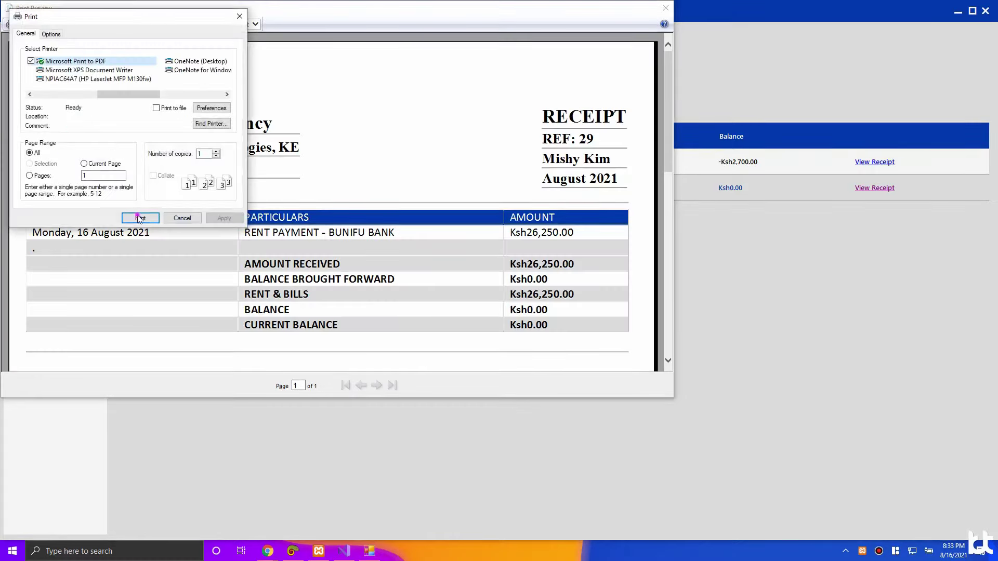
left_click(139, 218)
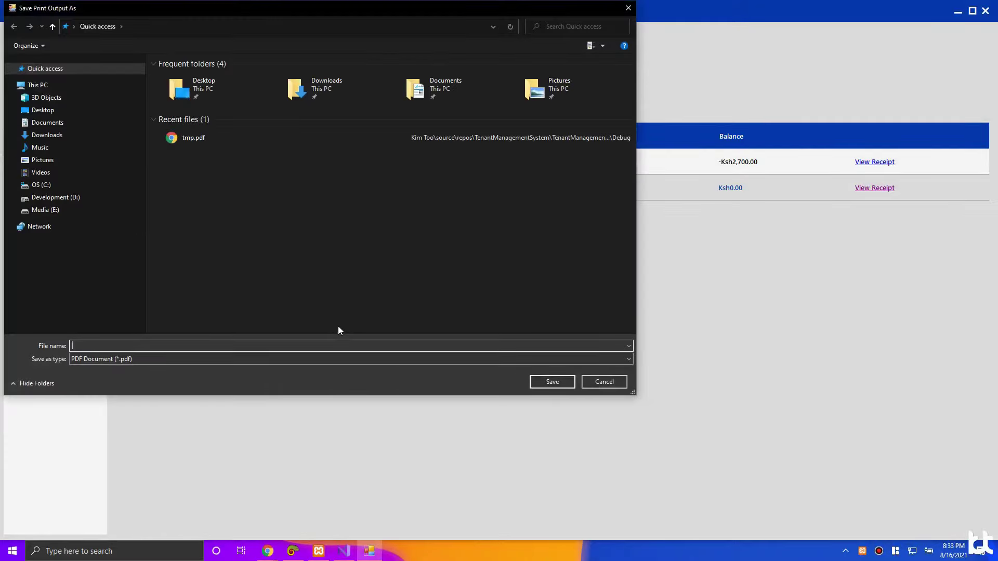
key("Return")
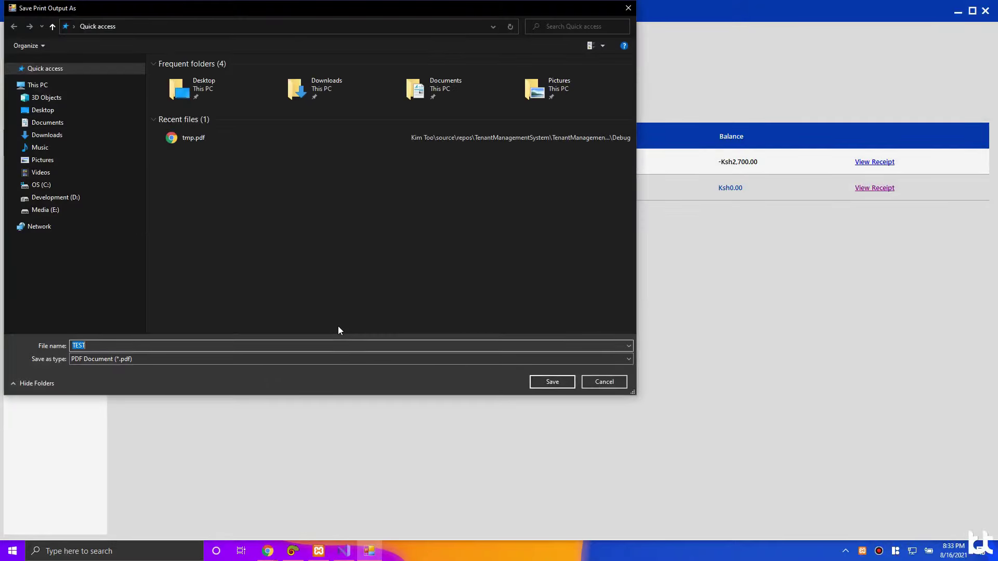
left_click(210, 142)
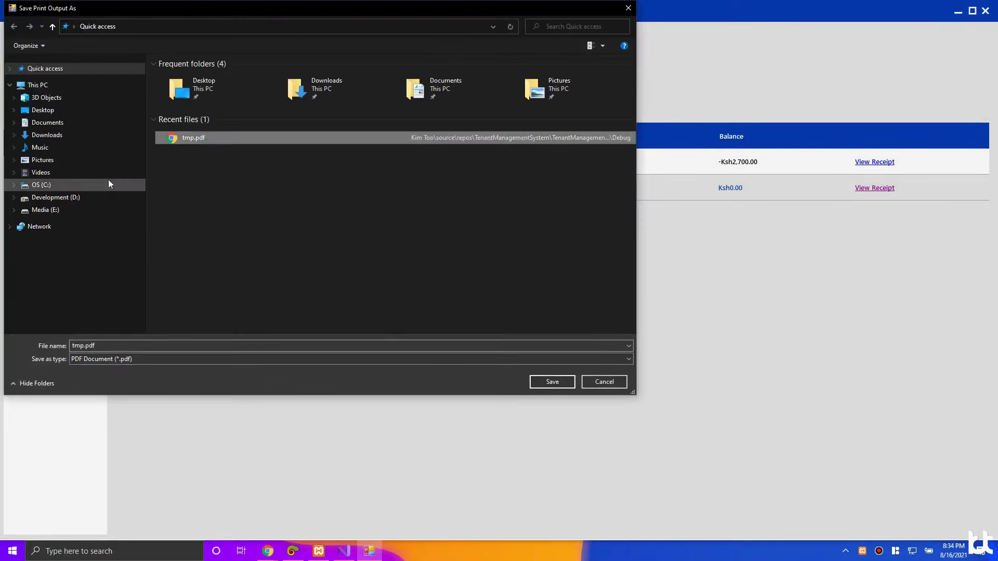
left_click(55, 198)
left_click(553, 382)
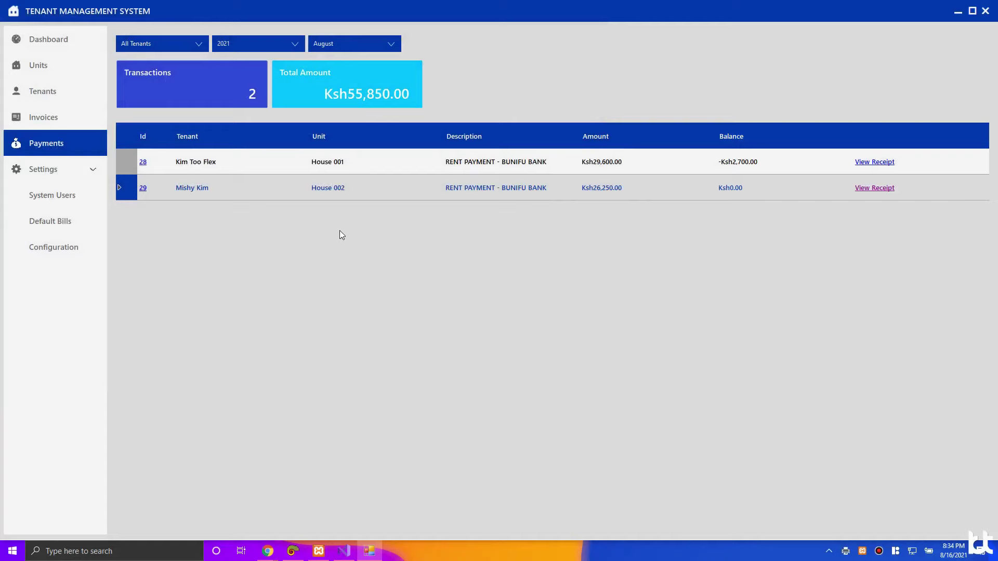
Step: Switch to File Explorer and open the recent file tmp.pdf from the Development (D:) drive
key("super+e")
left_click(410, 475)
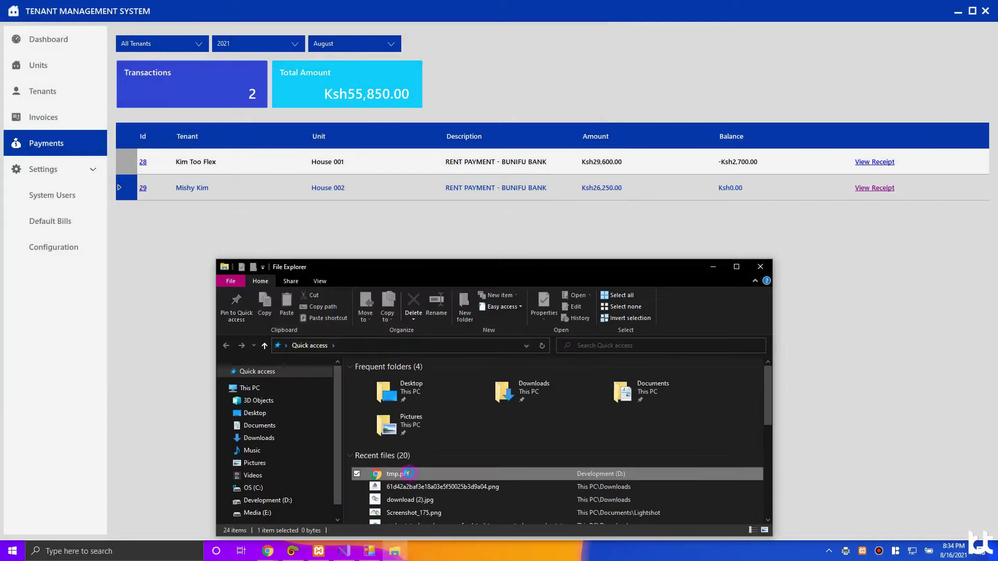